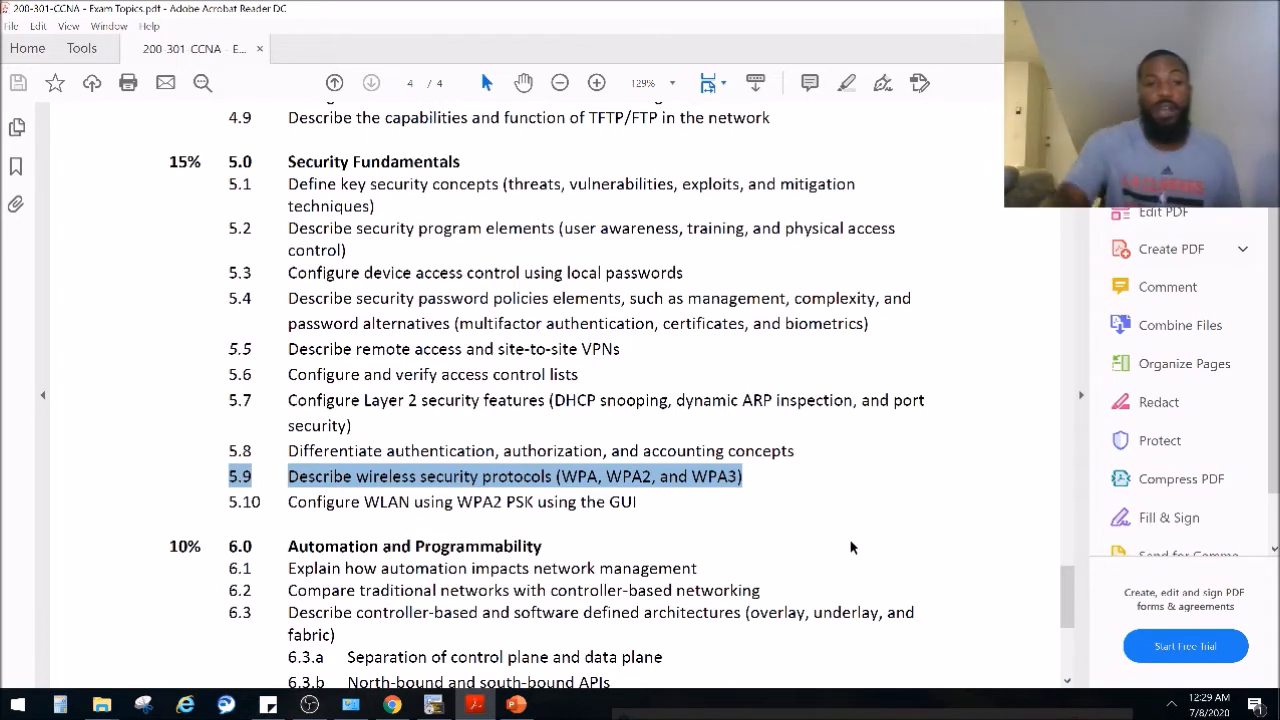
Highlight exam topic 5.10, "Configure WLAN using WPA2 PSK using the GUI", and single out the word WLAN in it
left_click_drag(290, 503, 630, 503)
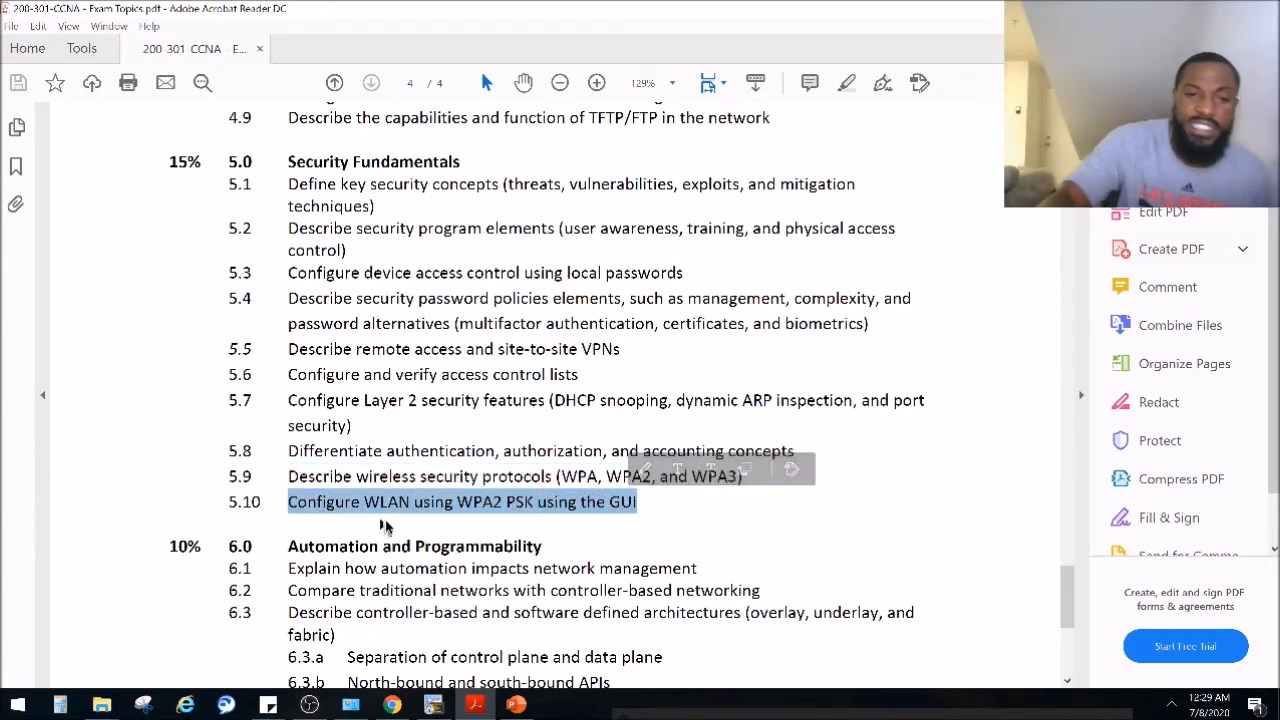
left_click(393, 513)
double_click(394, 505)
left_click(390, 503)
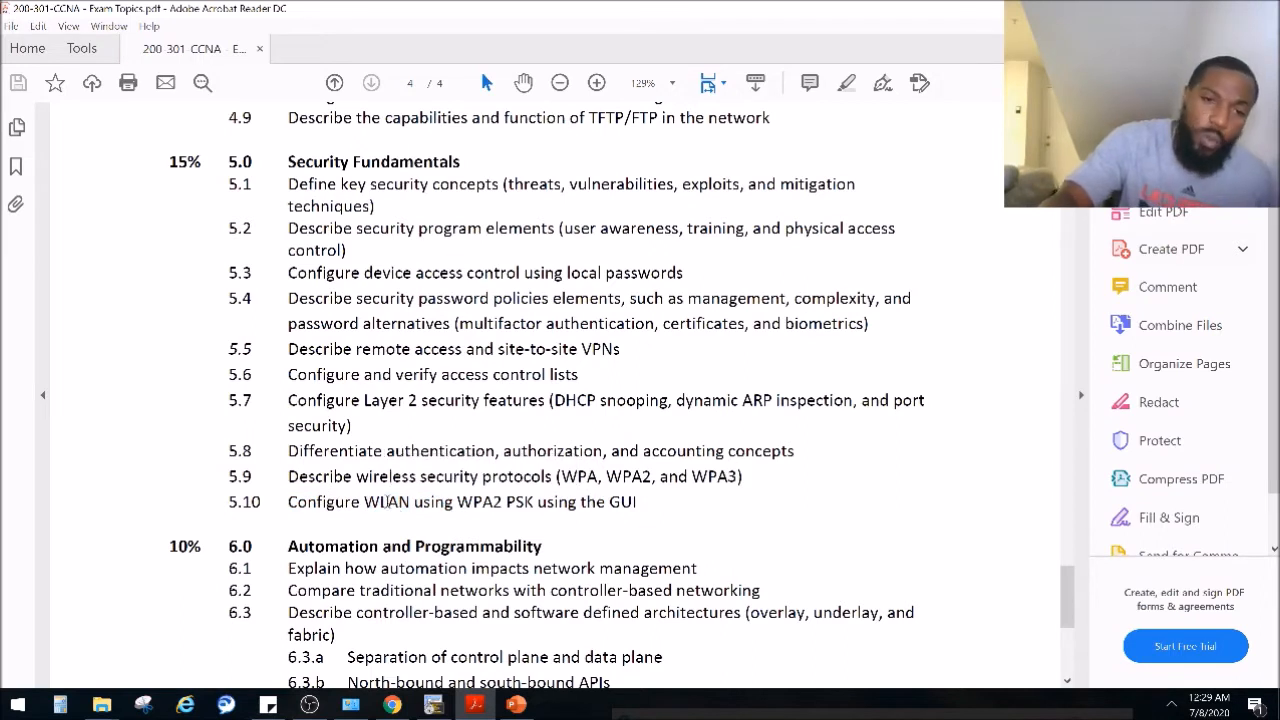
double_click(390, 503)
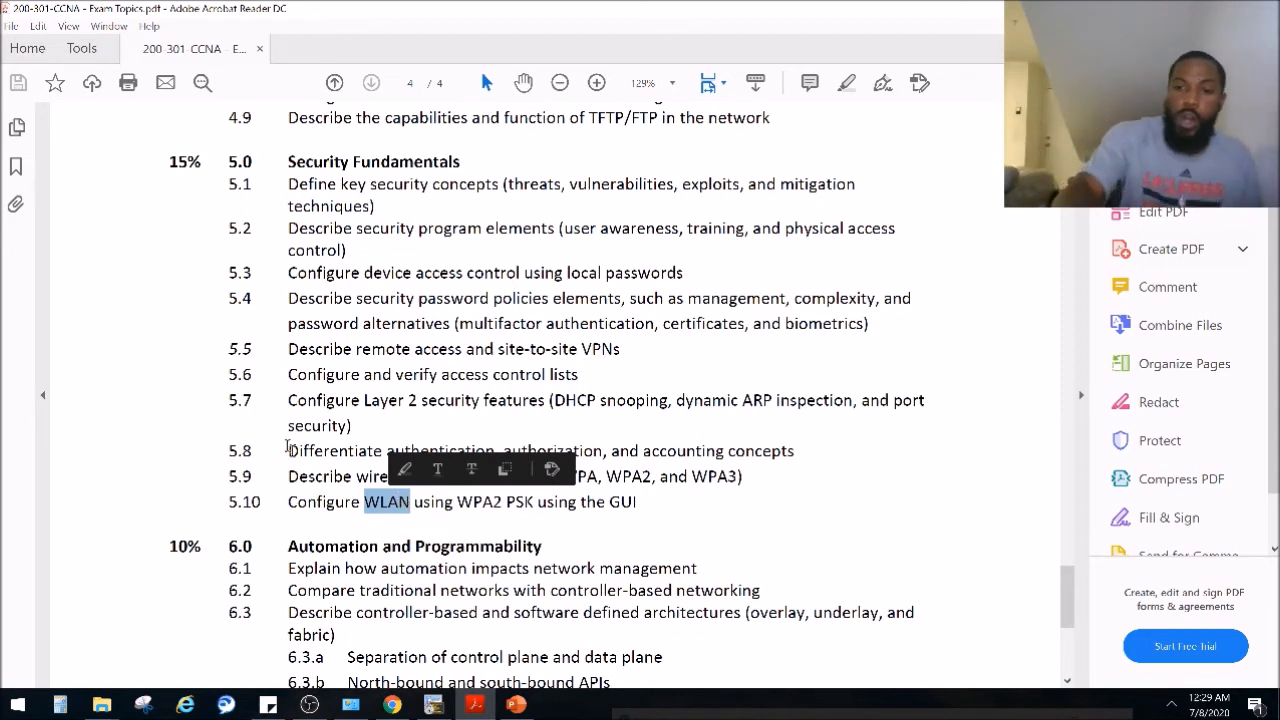
View the computer's list of available Wi-Fi networks and close it again
left_click(1171, 696)
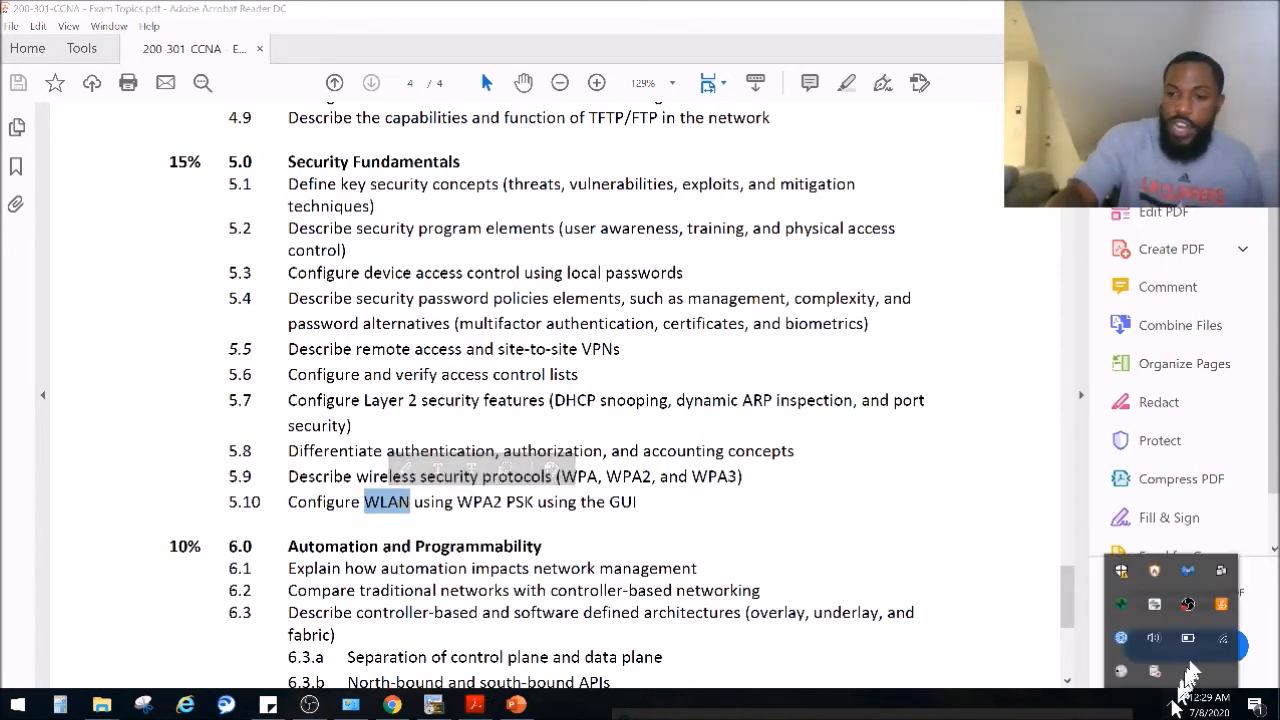
left_click(1220, 638)
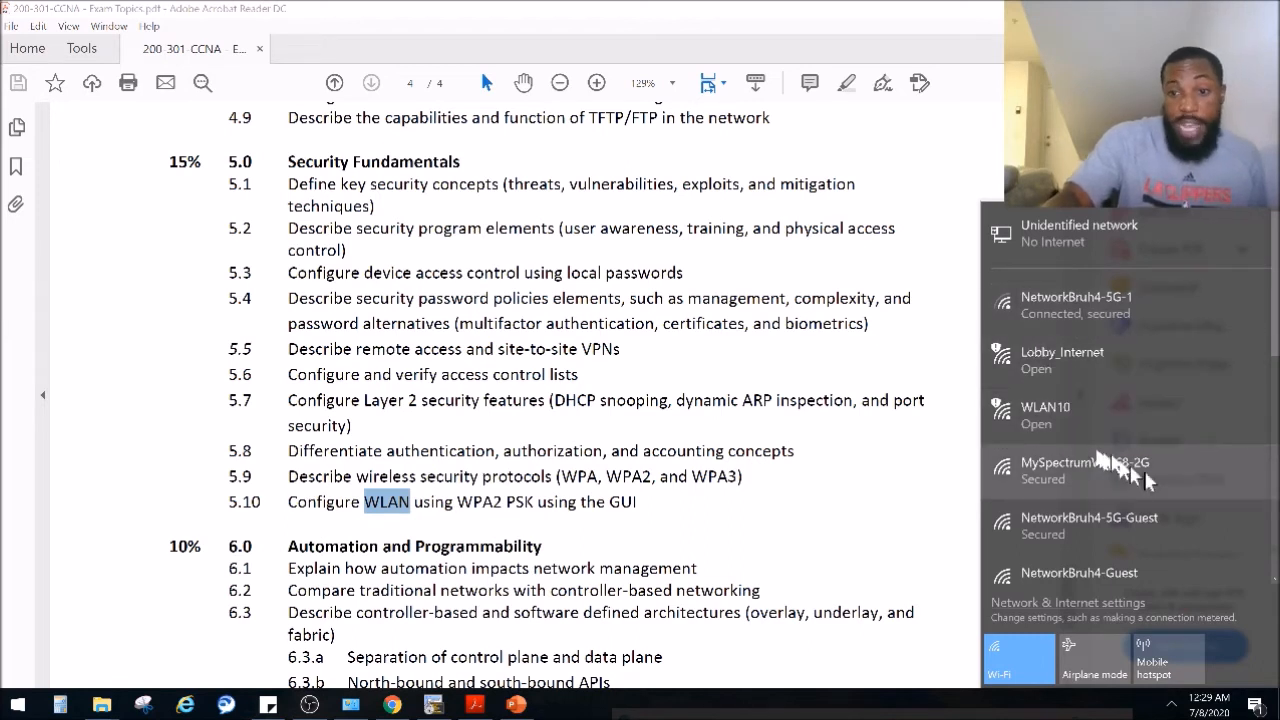
left_click(434, 451)
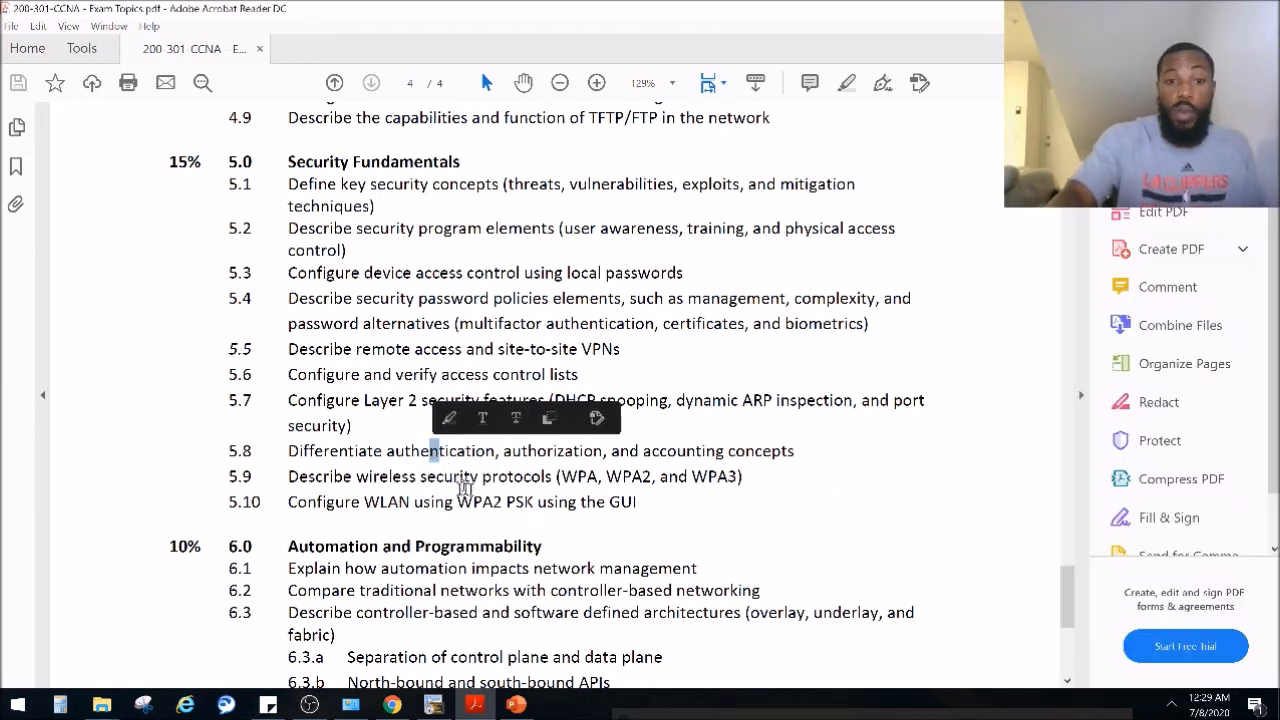
Highlight the terms WPA2, PSK and GUI one after another in exam topic 5.10
left_click_drag(457, 500, 501, 500)
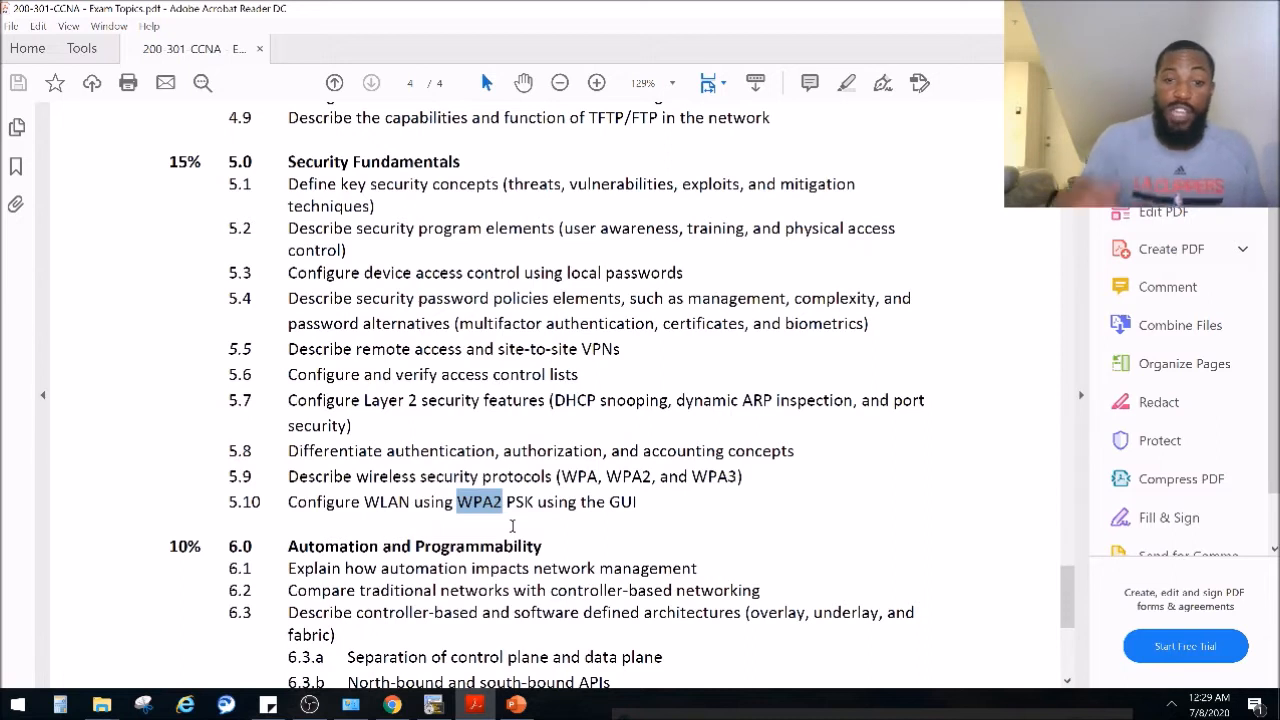
double_click(520, 503)
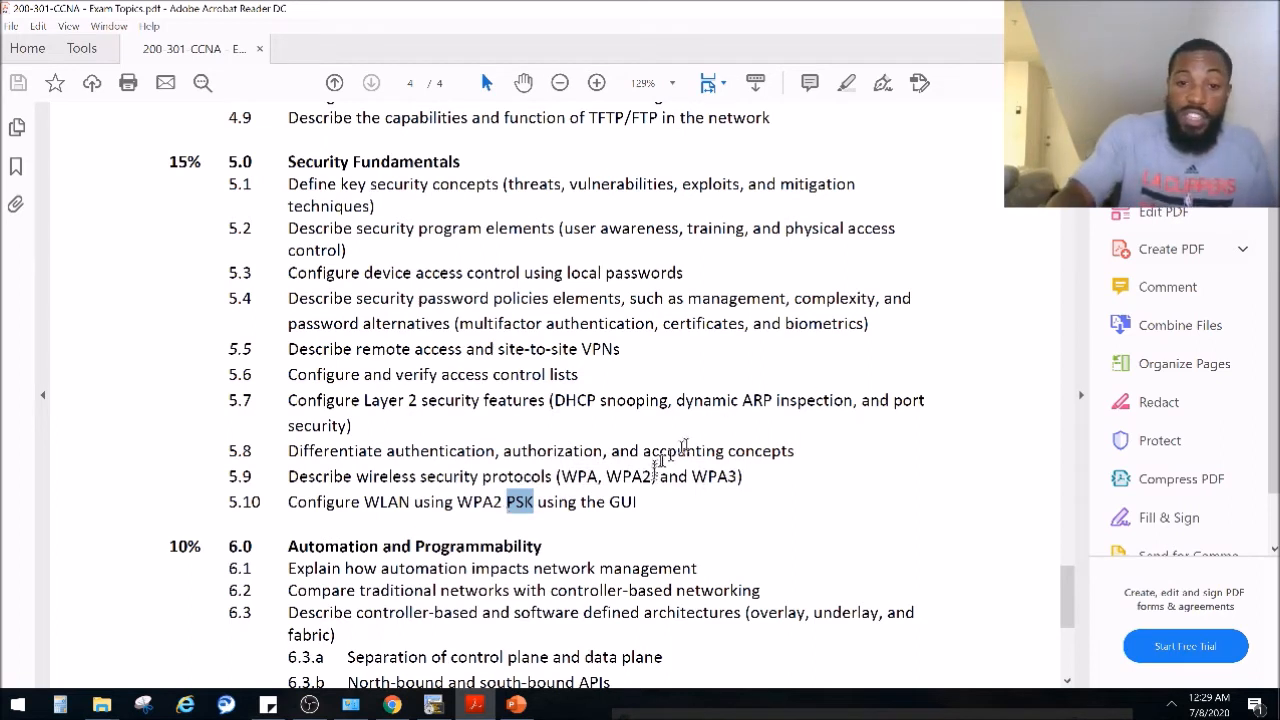
double_click(624, 504)
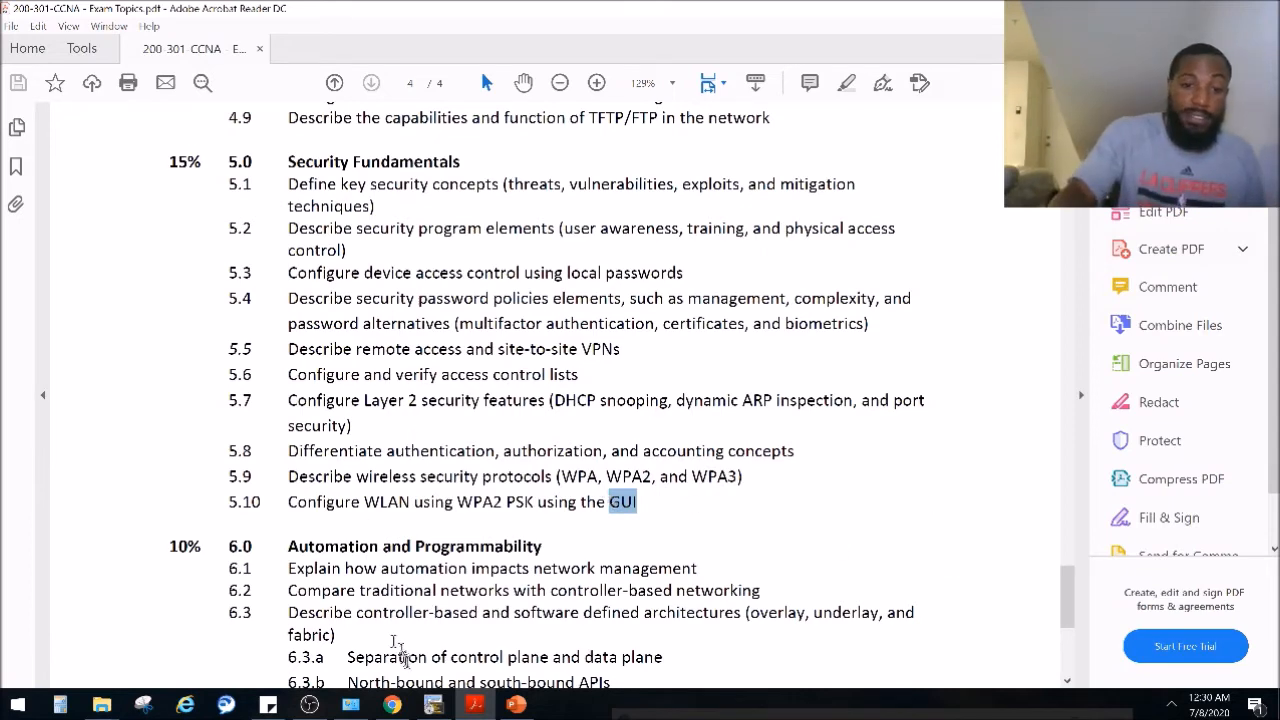
Switch to SecureCRT and wake the SW3 console session on Serial-COM4 to reach its command prompt
left_click(433, 704)
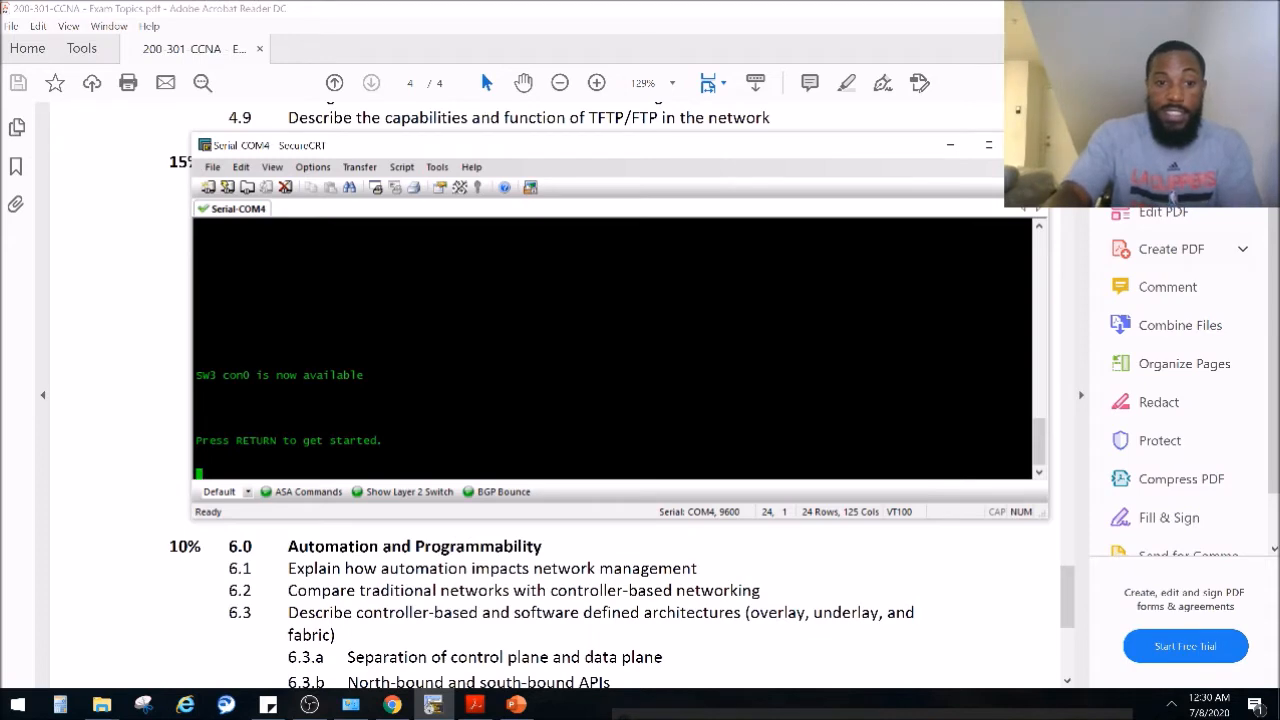
key("Return")
key("Return")
key("Return")
key("Return")
key("Return")
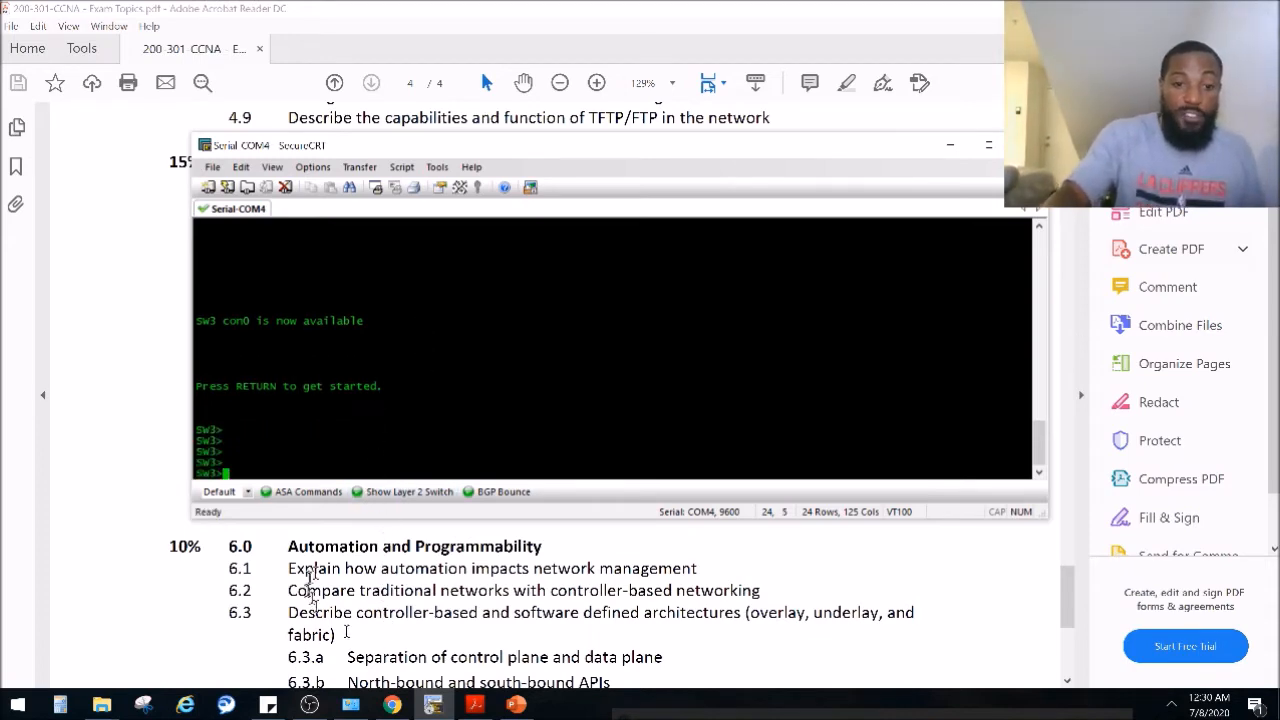
Switch to the WLC-1 controller page in Chrome and connect the computer to the open Lobby_Internet Wi-Fi network
left_click(392, 704)
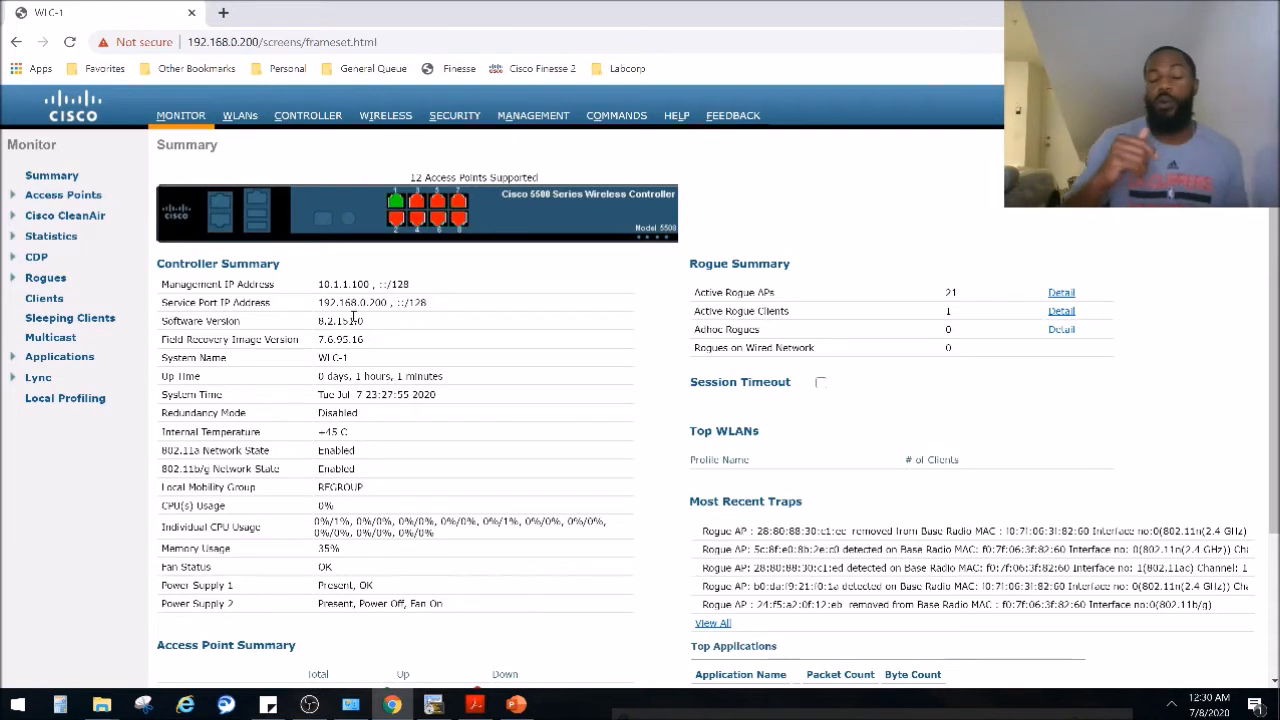
left_click(1174, 705)
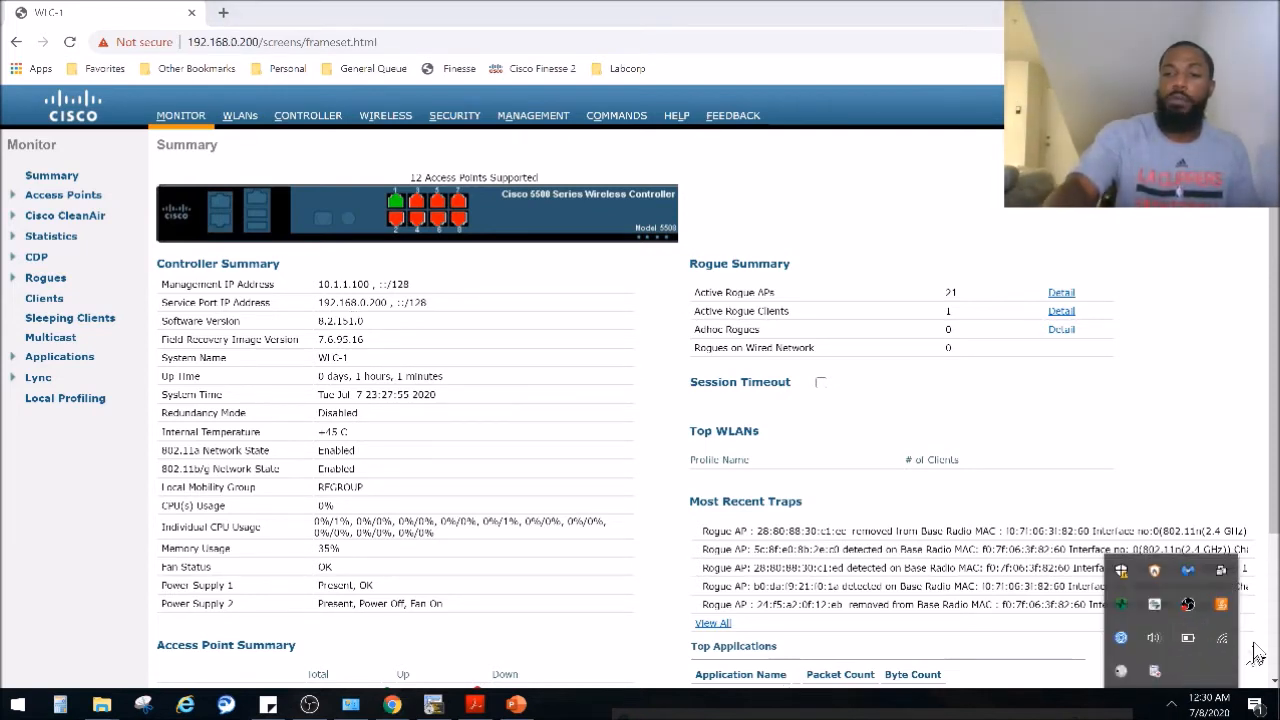
mouse_move(1214, 642)
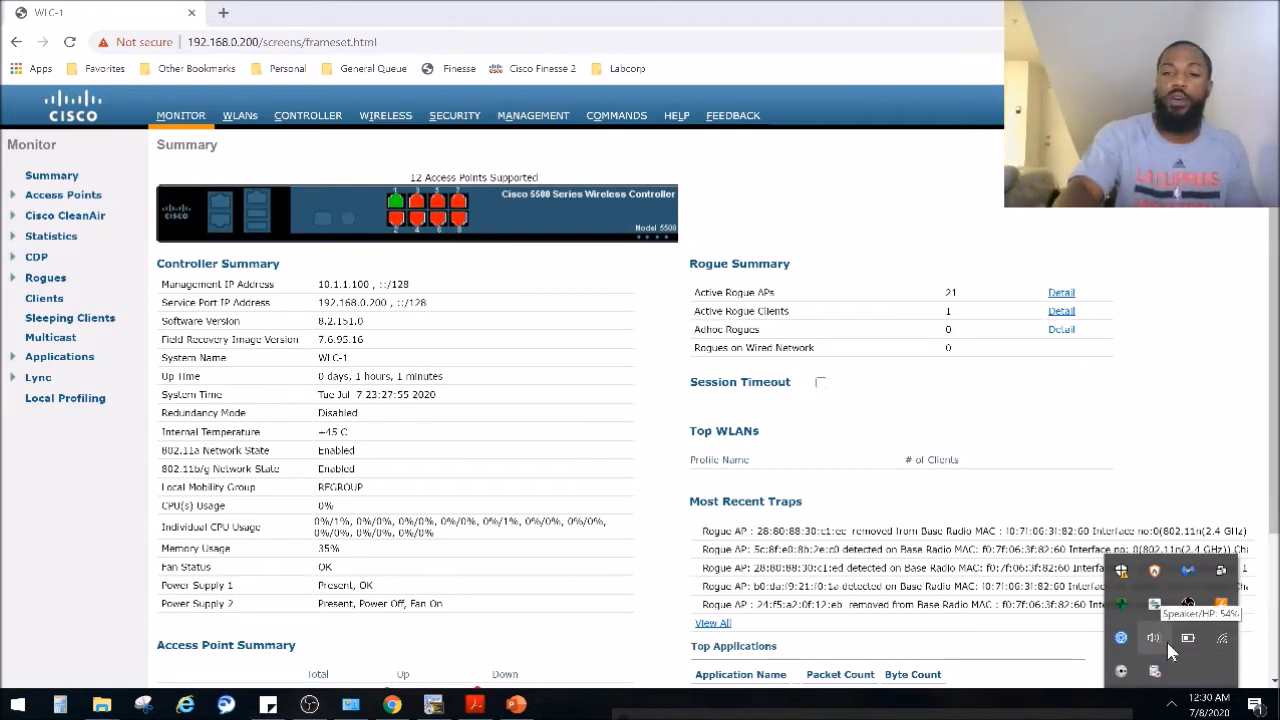
left_click(1224, 640)
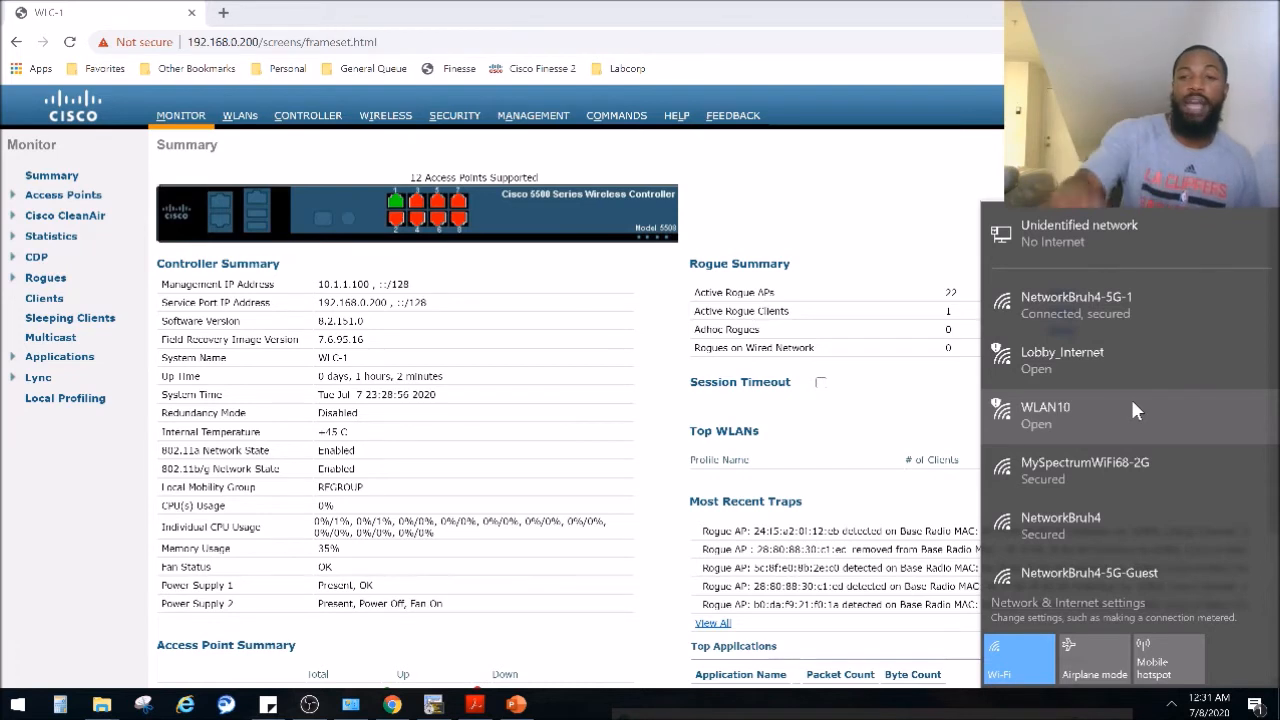
left_click(1093, 367)
left_click(1187, 482)
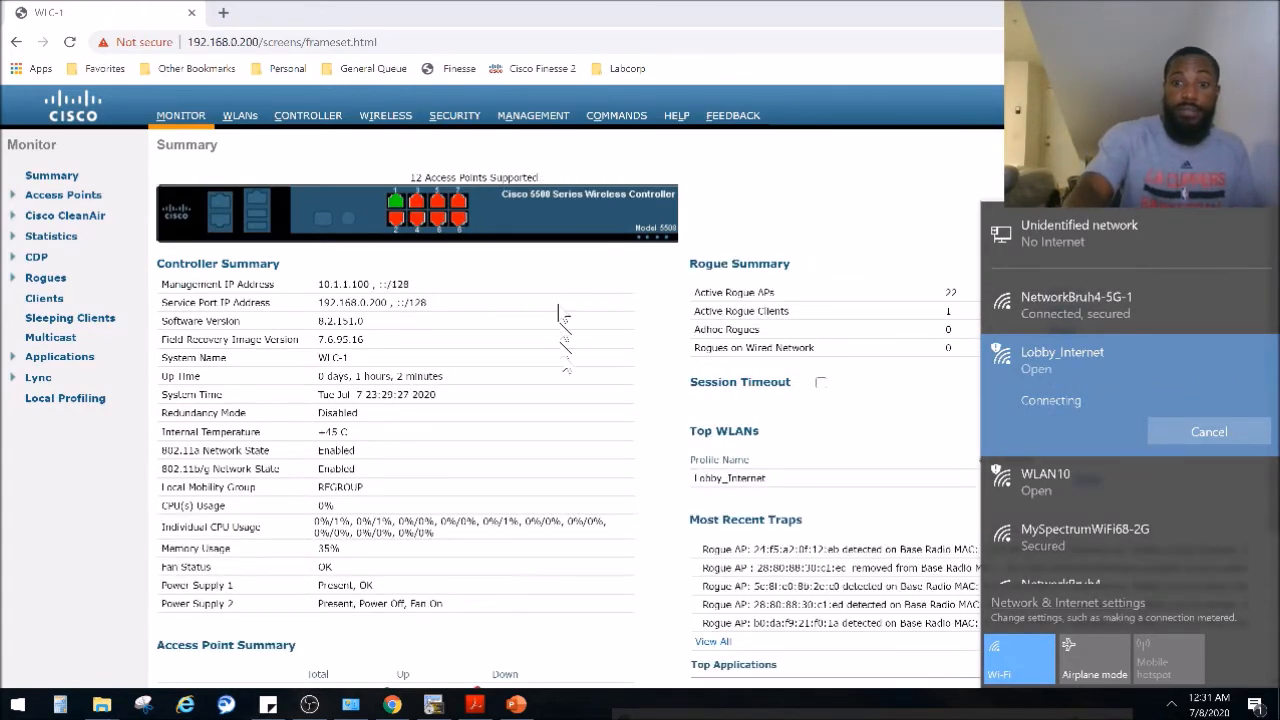
left_click_drag(563, 357, 567, 380)
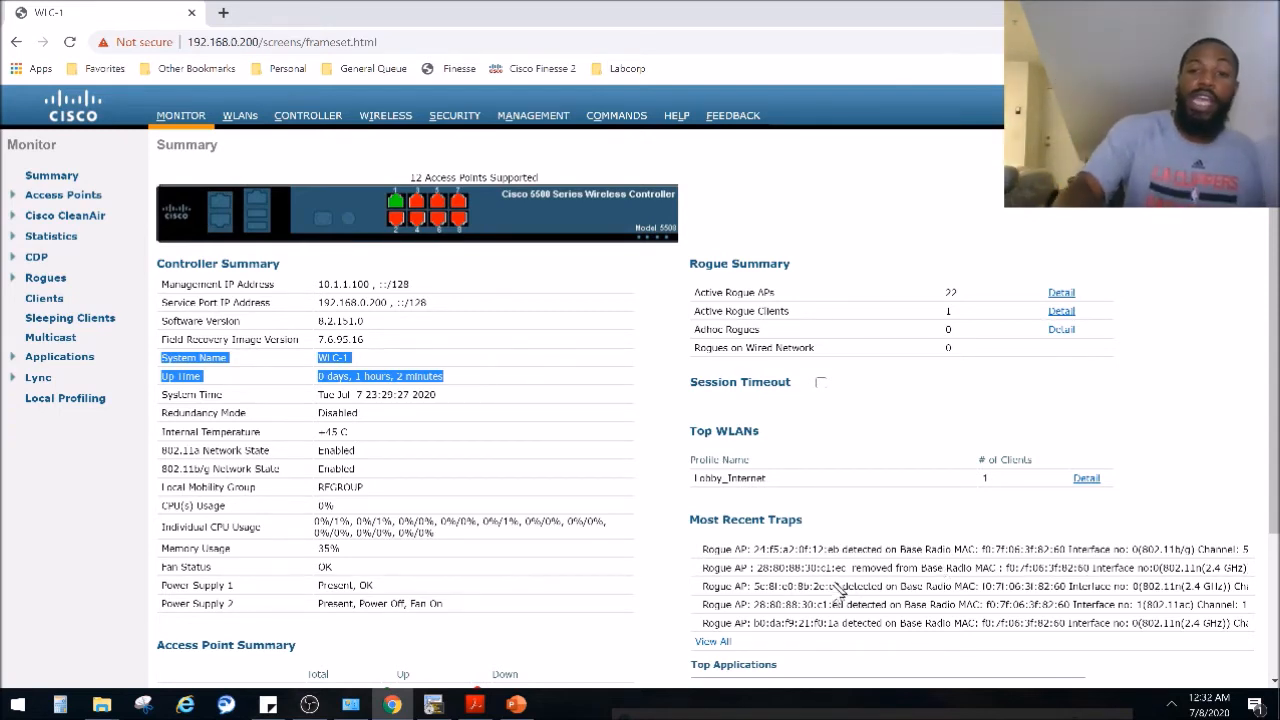
left_click(344, 375)
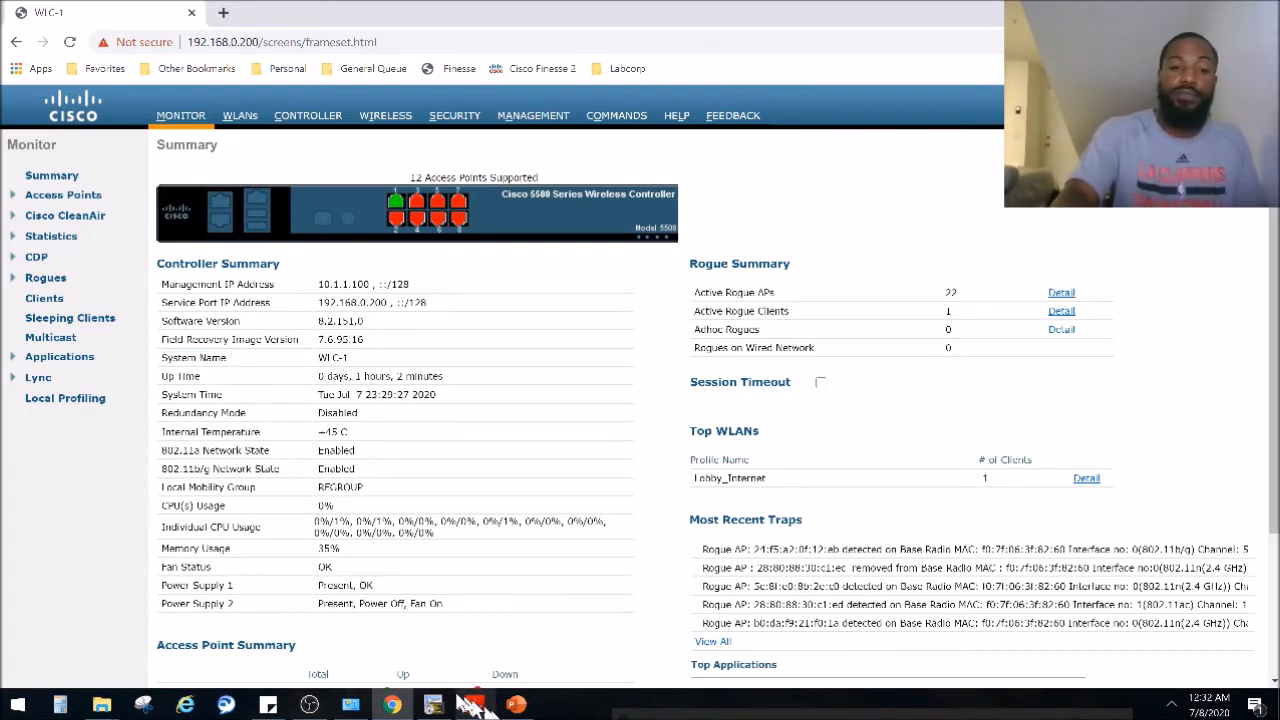
Disconnect the computer from the Lobby_Internet Wi-Fi network and close the network list
left_click(1171, 704)
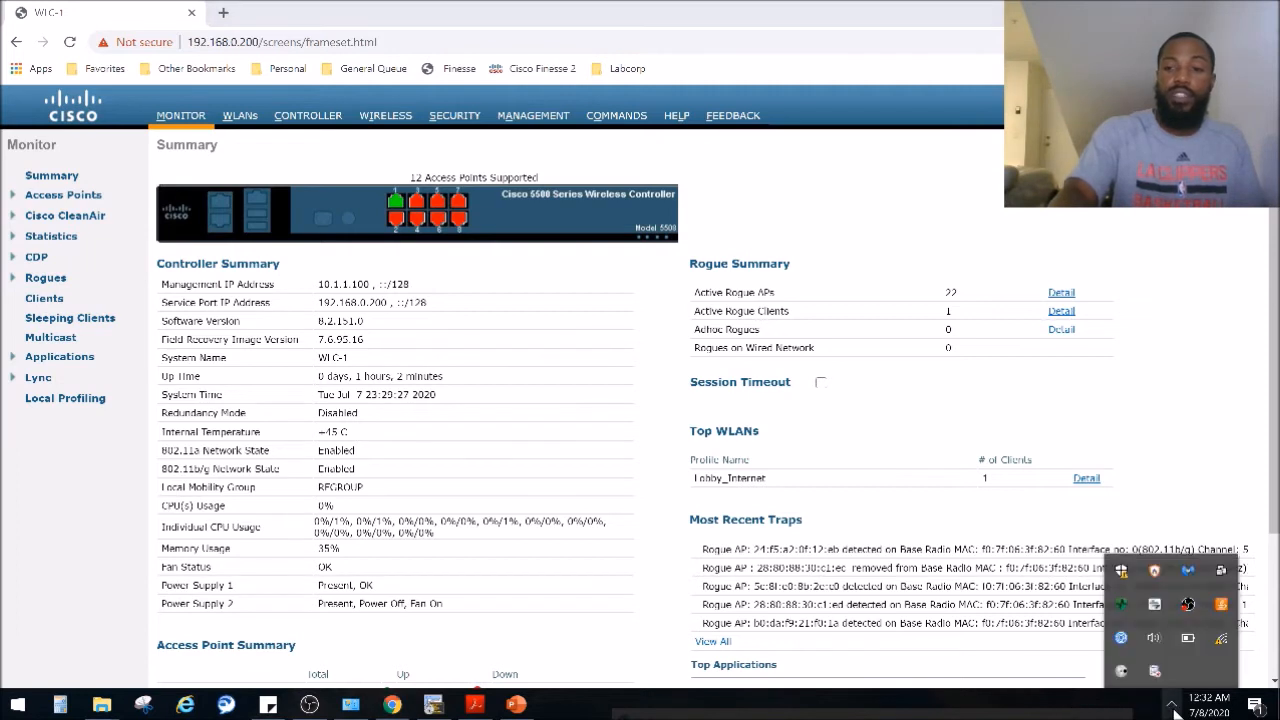
left_click(1221, 640)
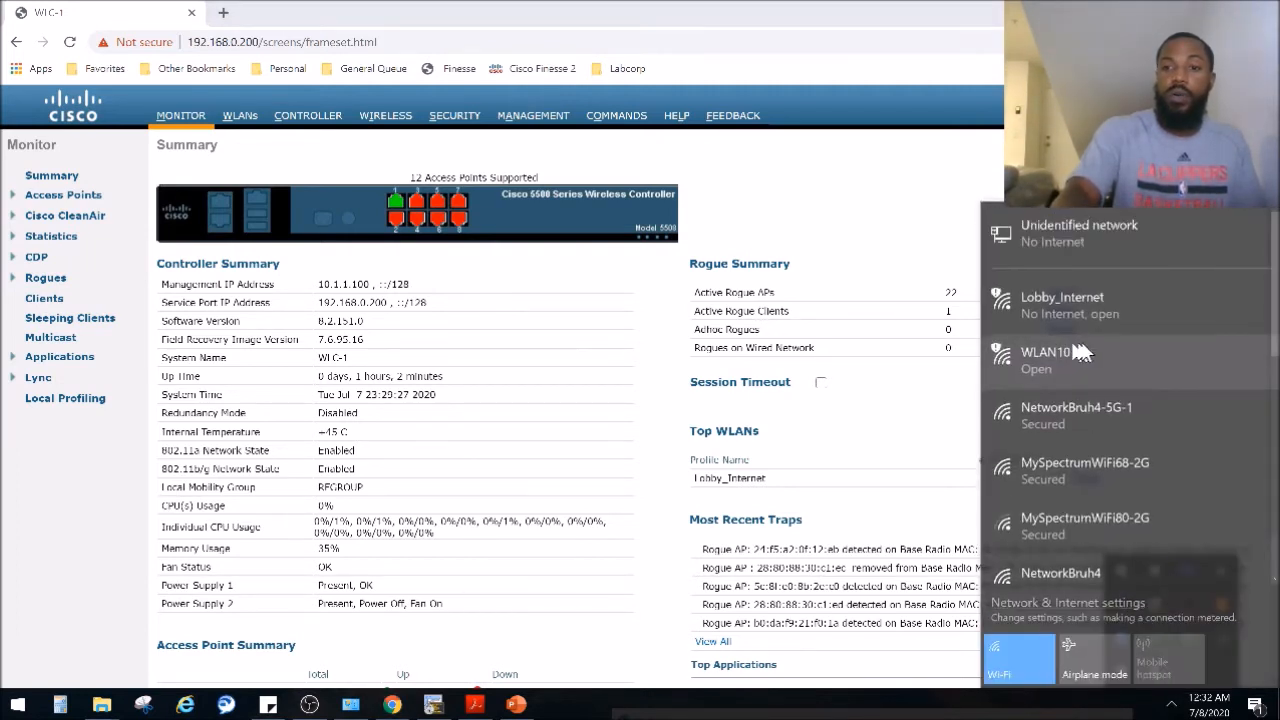
left_click(1100, 328)
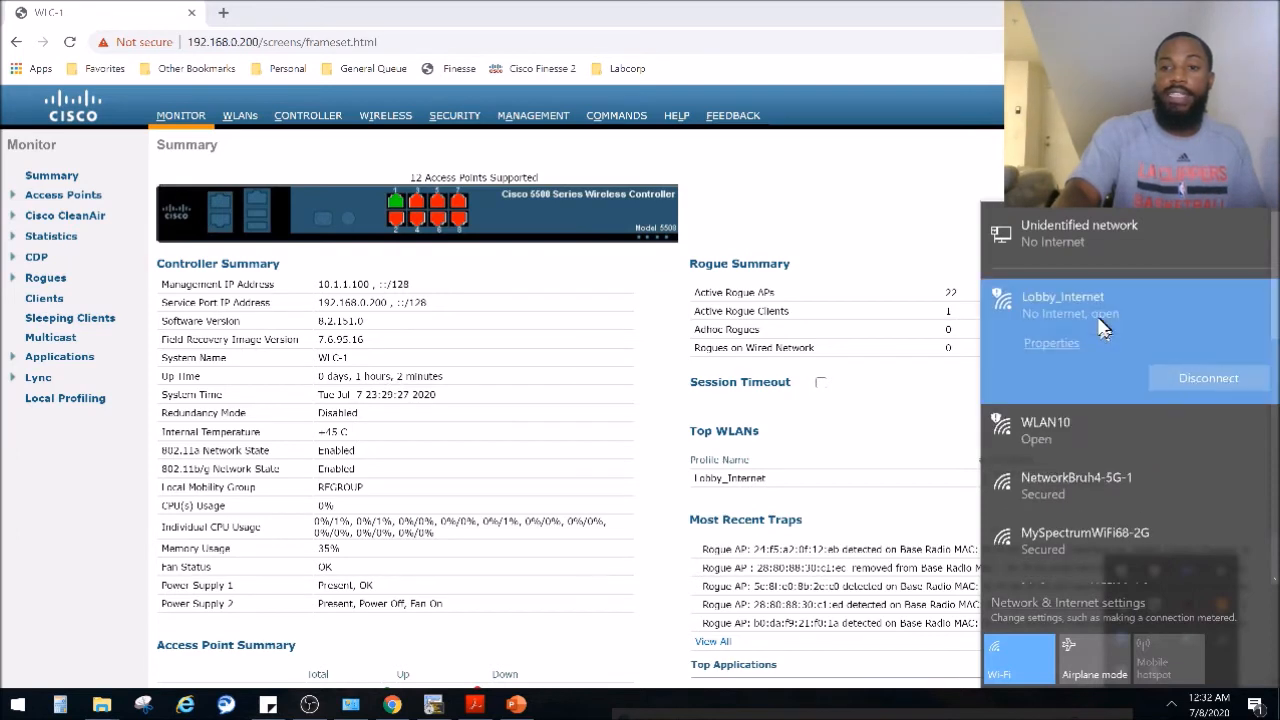
left_click(1172, 378)
left_click(363, 418)
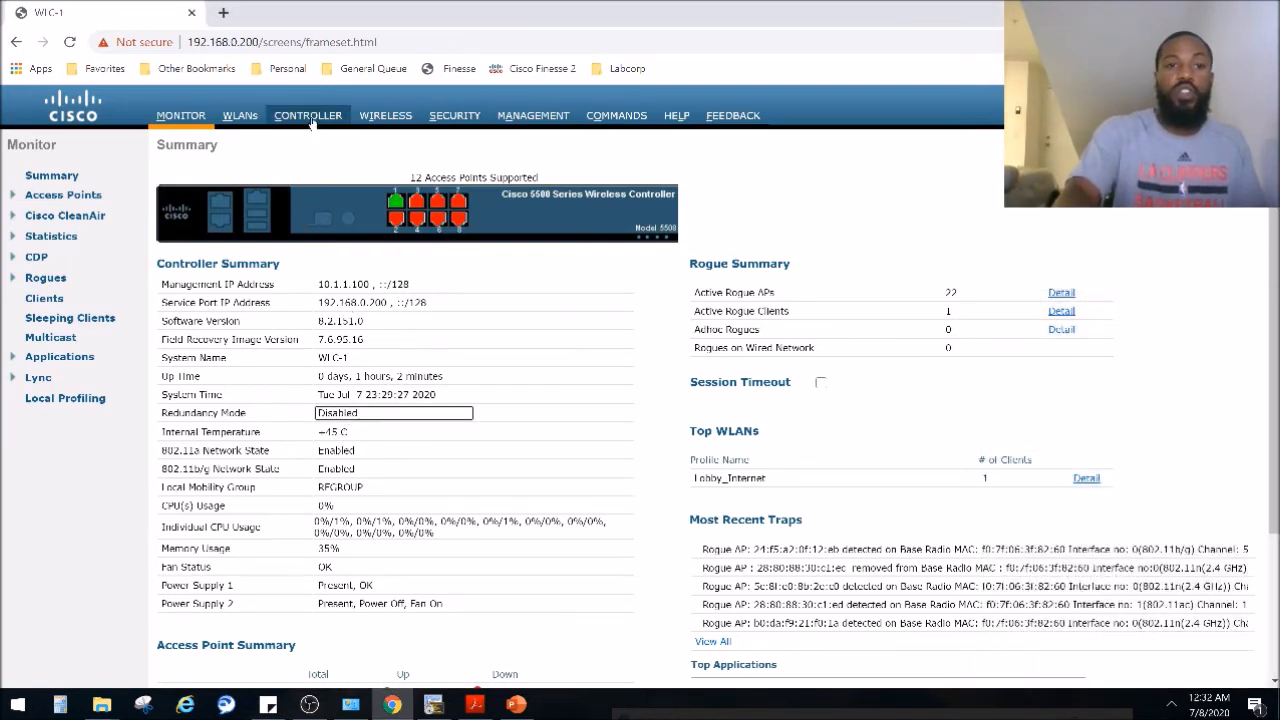
Open the controller's WLAN list, check the security policies, and select the Lobby_Internet entry with WLAN ID 30
left_click(240, 117)
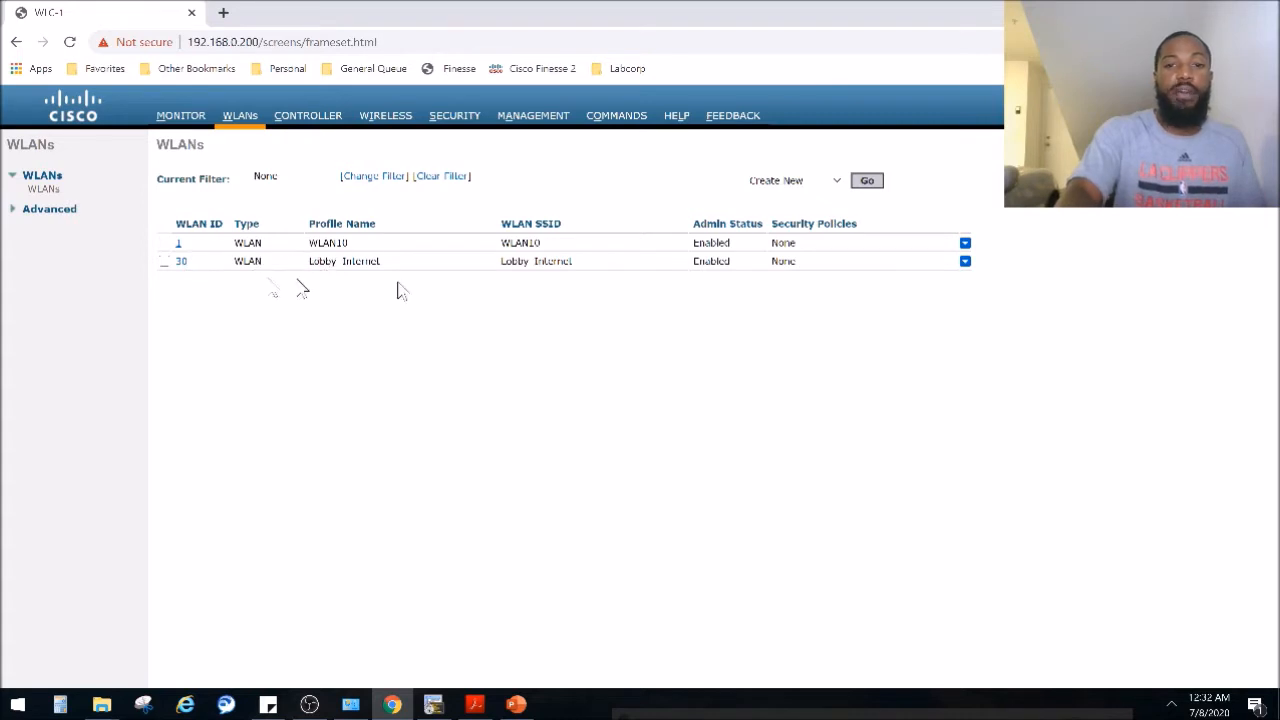
left_click_drag(788, 227, 866, 243)
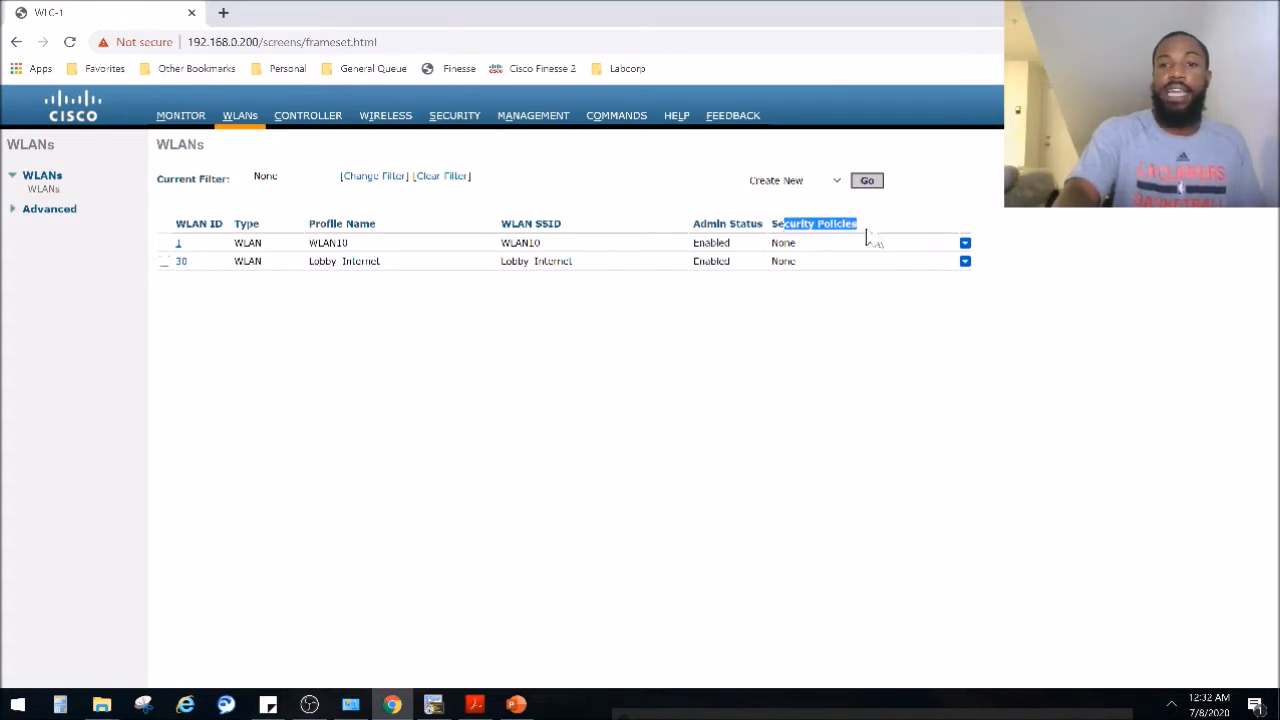
left_click(780, 260)
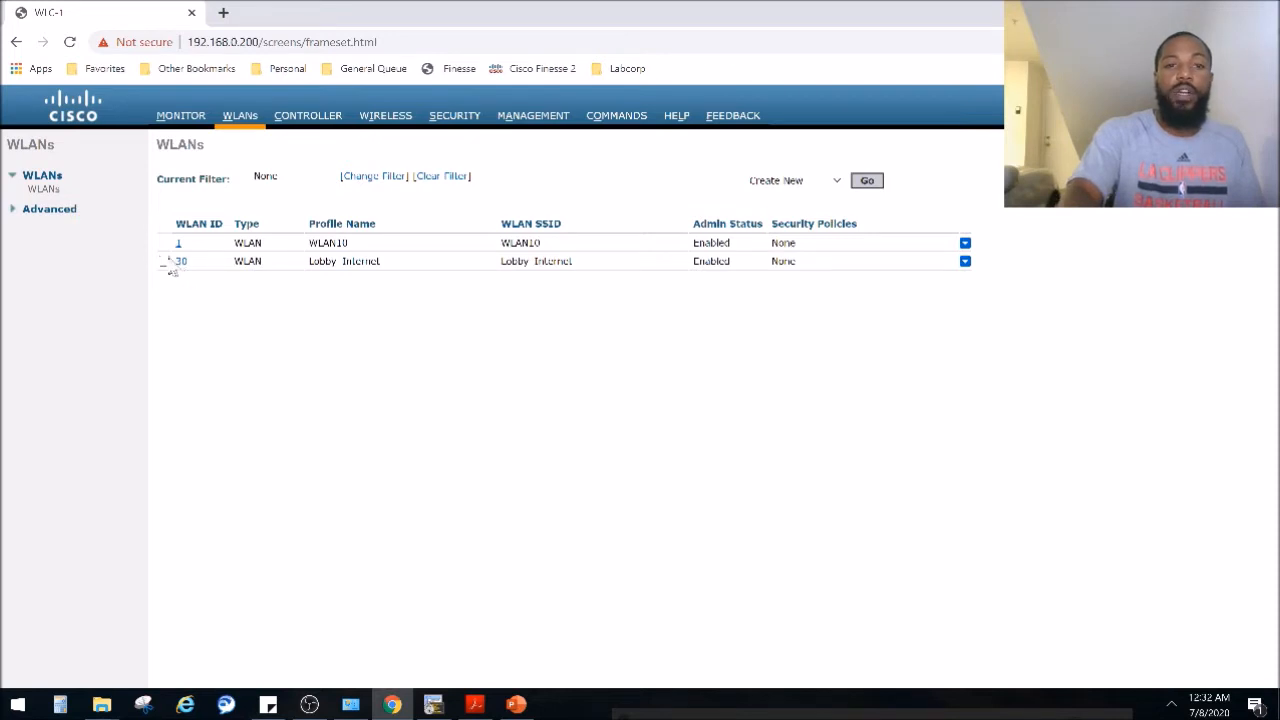
left_click(797, 183)
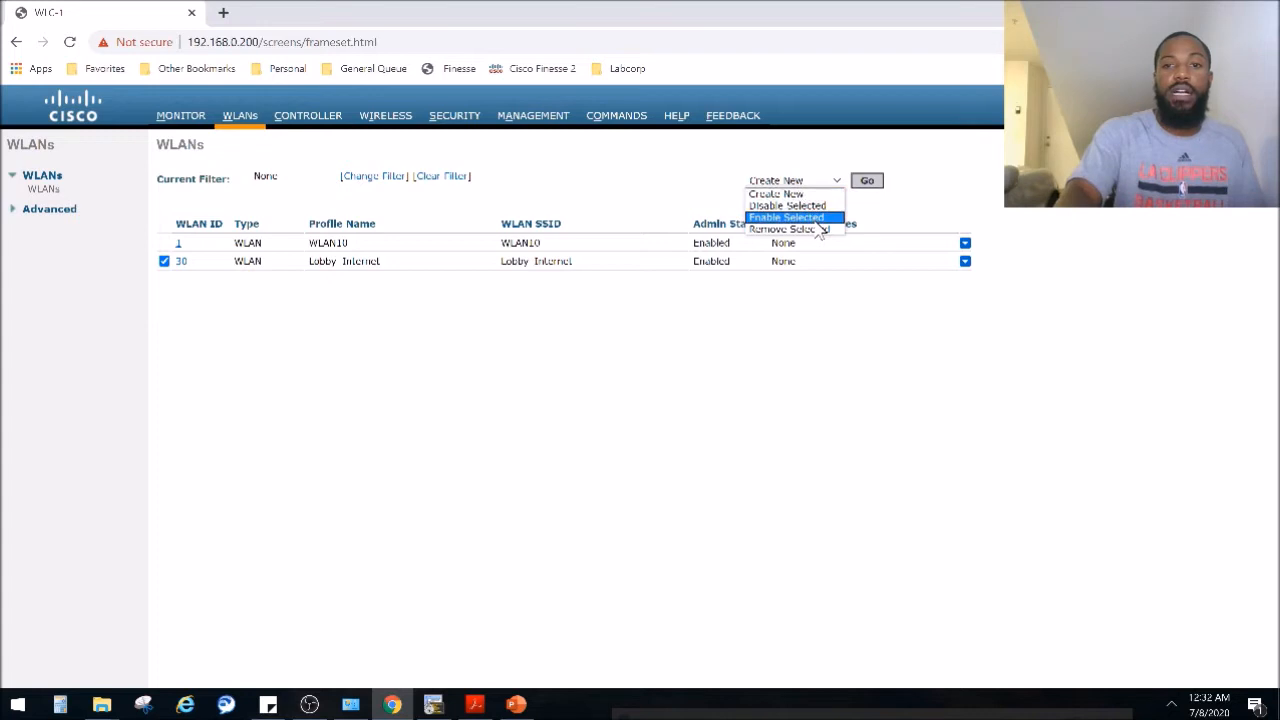
left_click(538, 326)
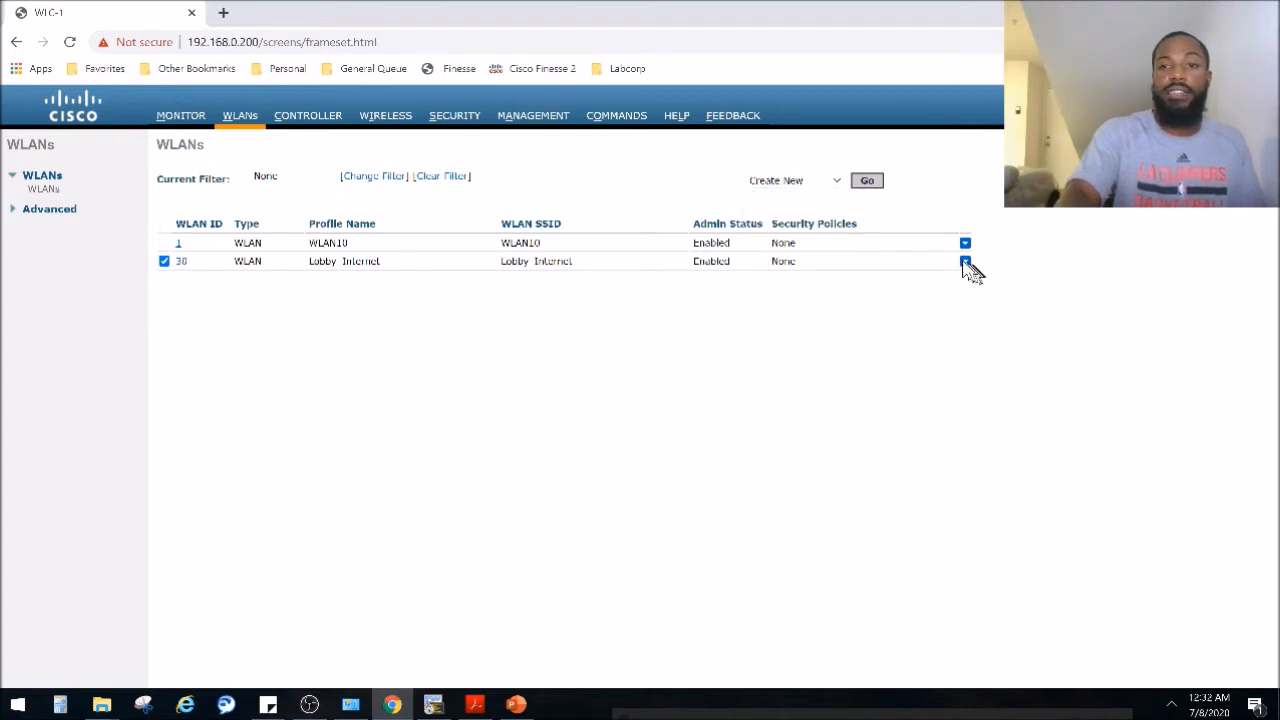
mouse_move(966, 268)
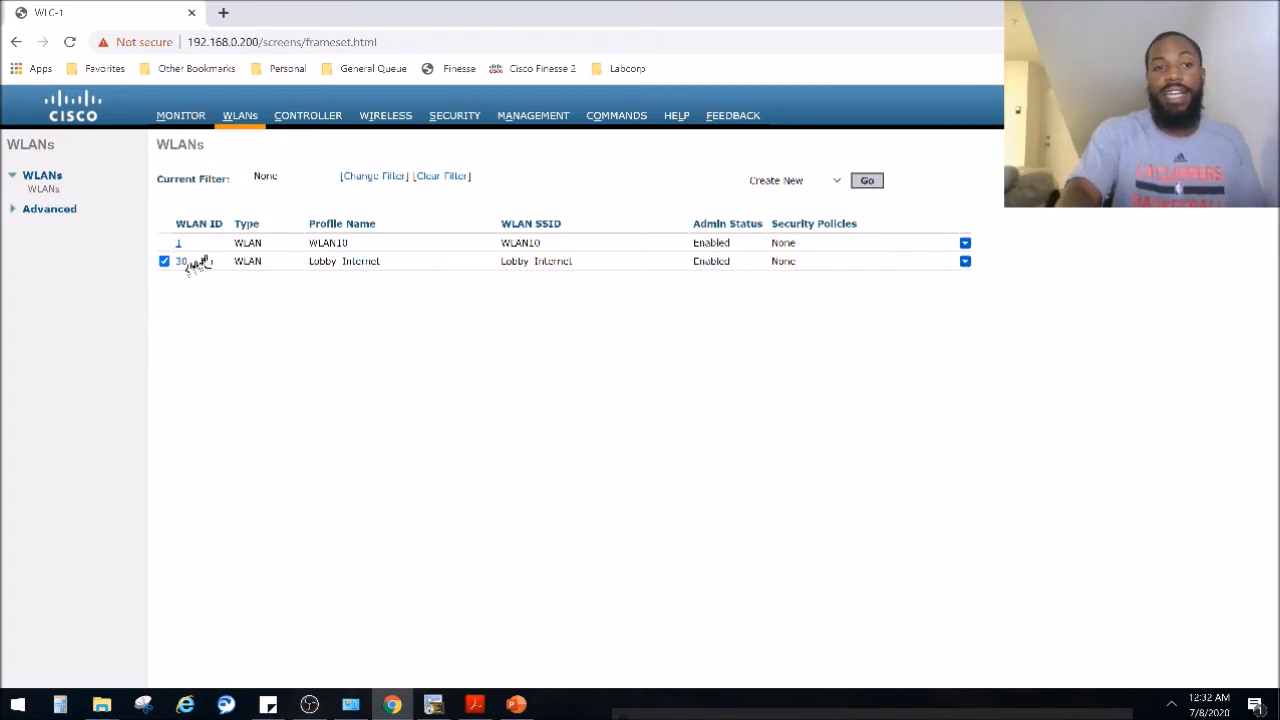
Open the Lobby_Internet WLAN for editing and set its Layer 2 Security to WPA+WPA2
left_click(181, 262)
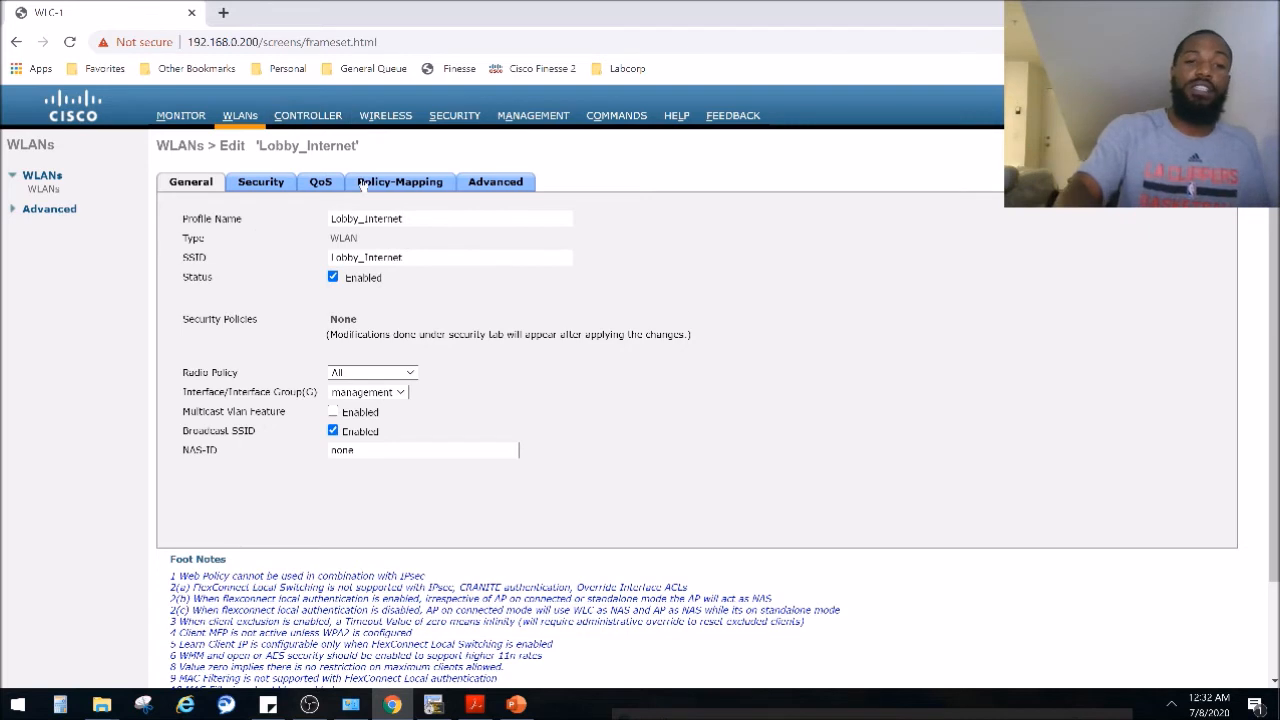
left_click(258, 188)
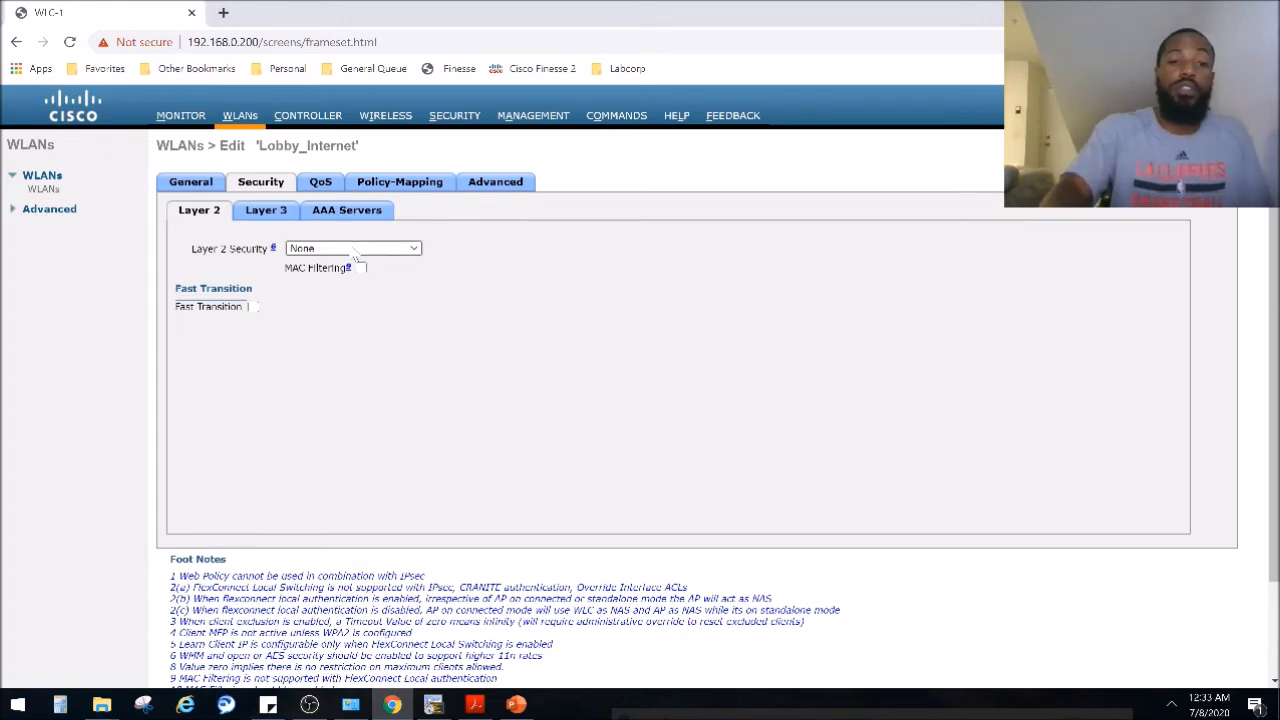
left_click(351, 250)
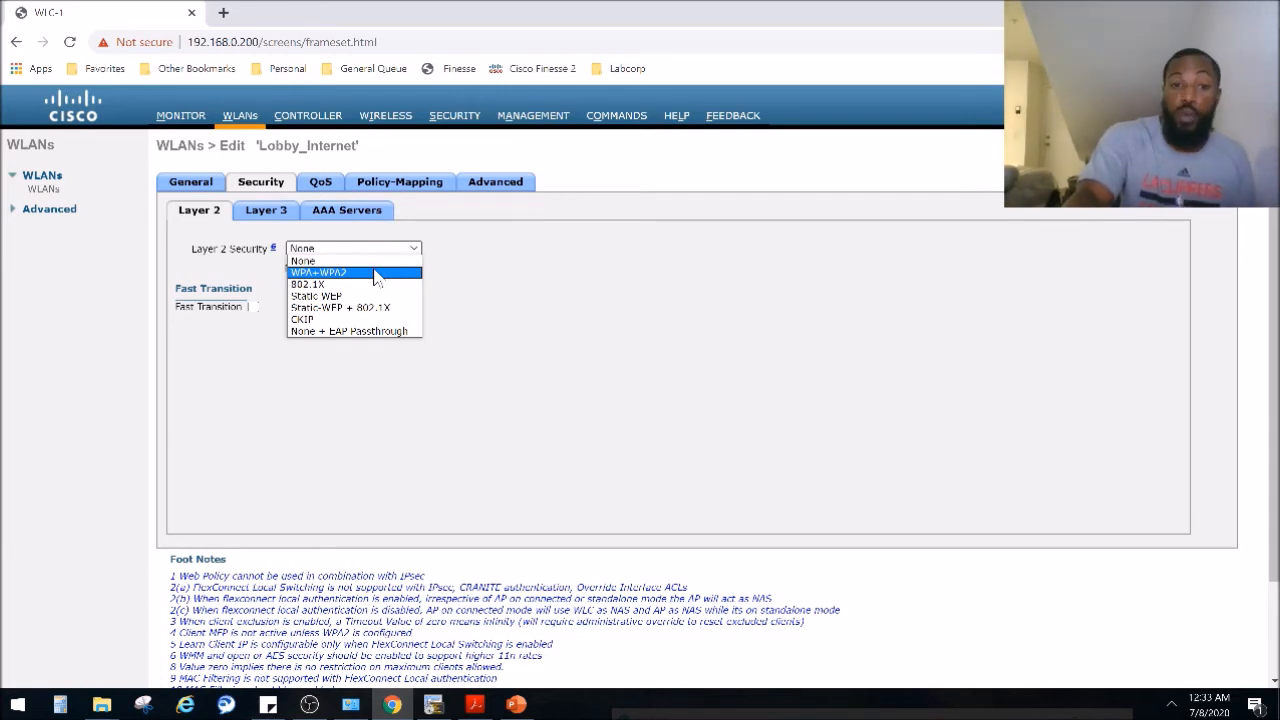
left_click(303, 273)
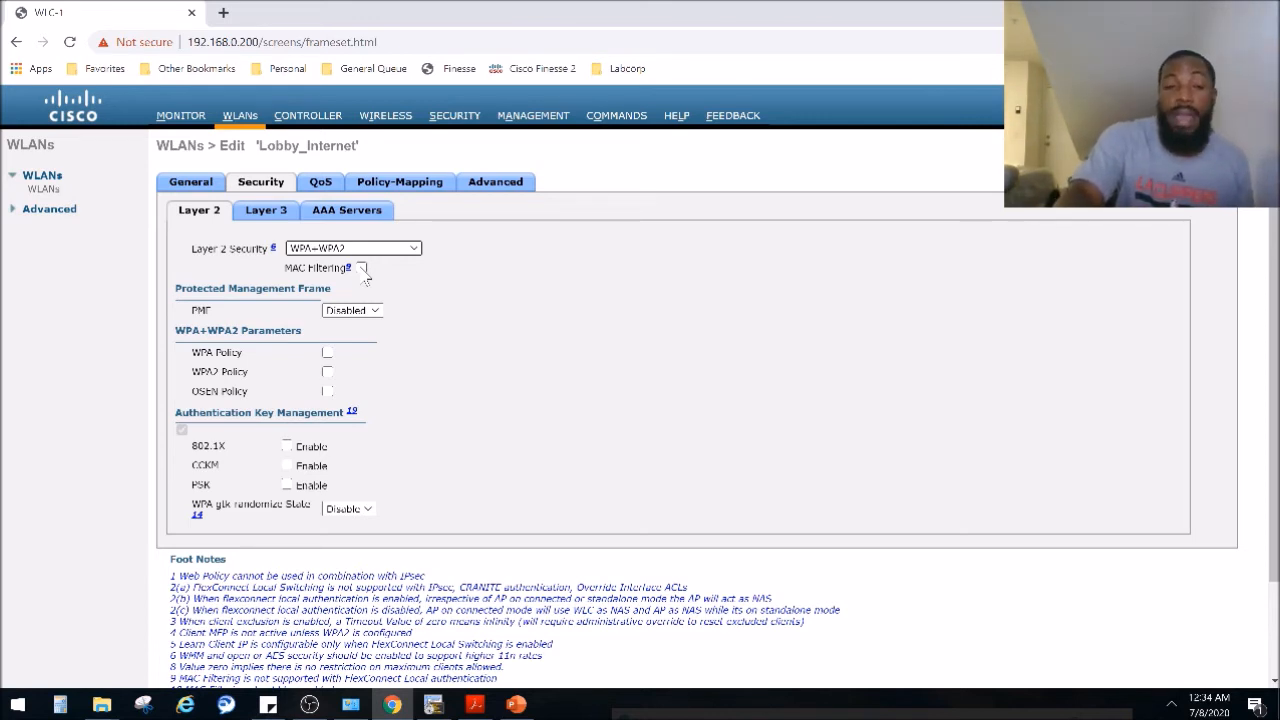
Leave PMF set to Disabled and enable the WPA2 Policy for the Lobby_Internet WLAN
left_click(374, 318)
left_click(374, 320)
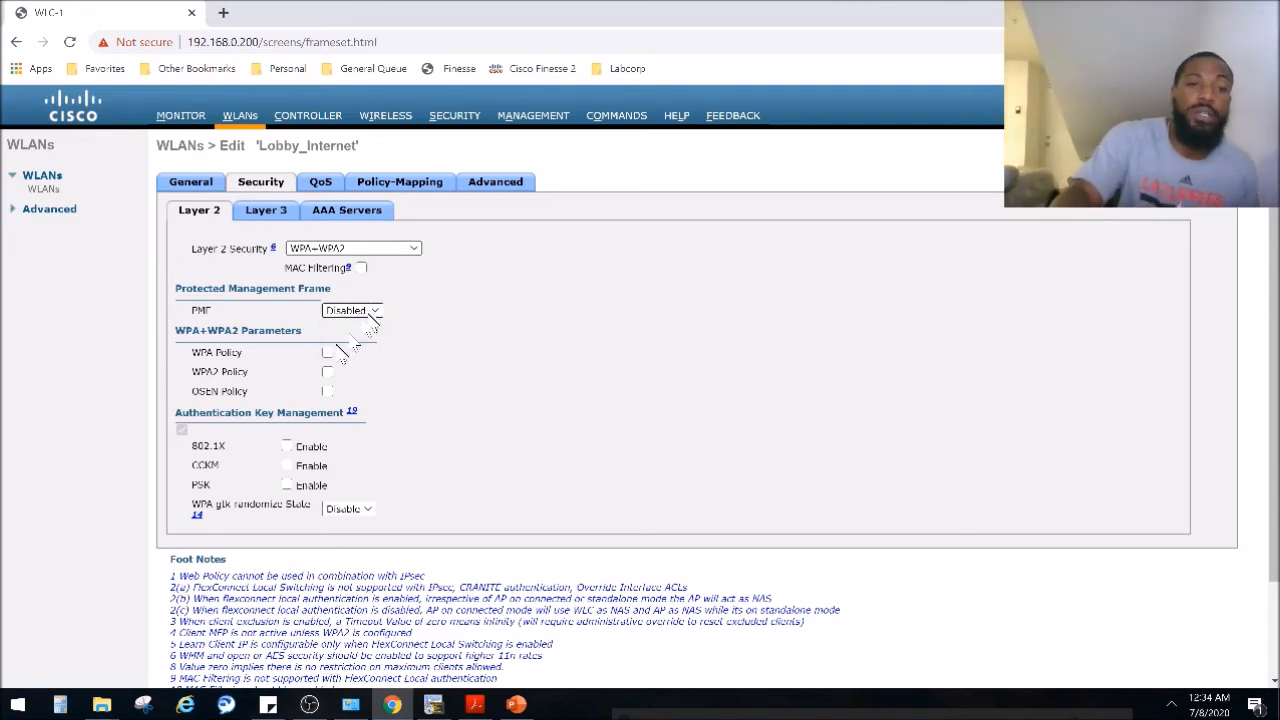
left_click(327, 371)
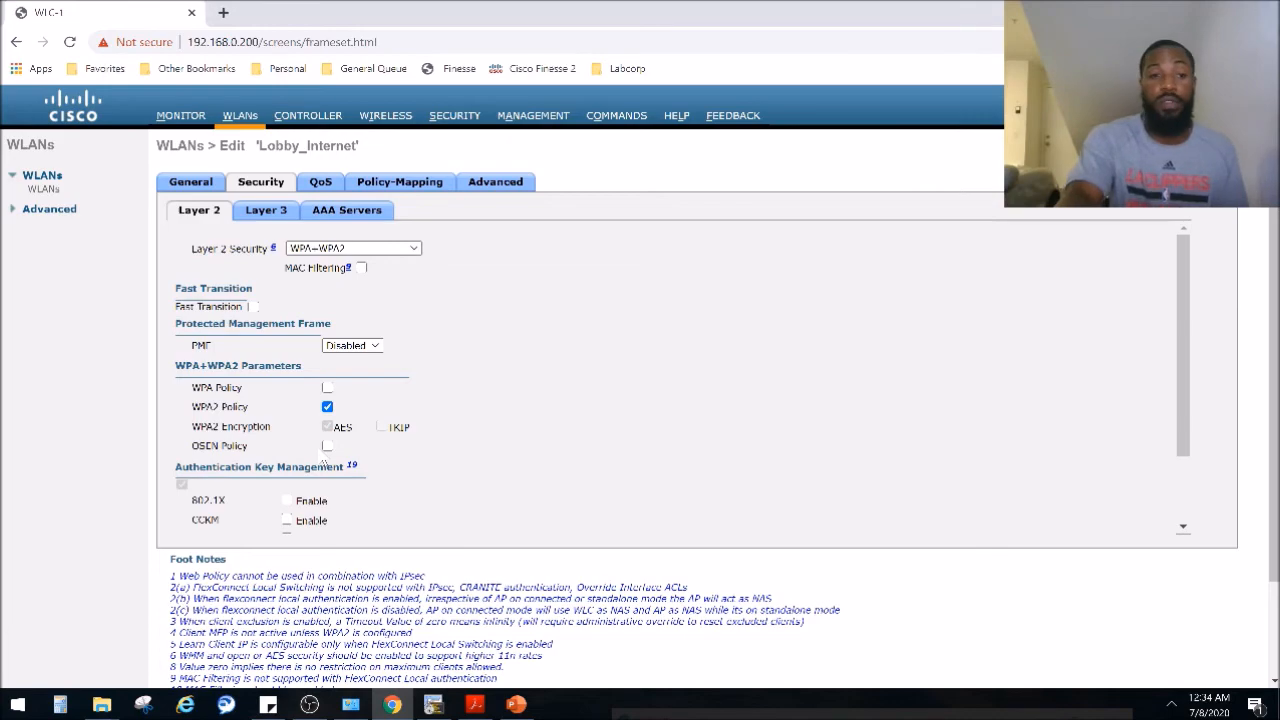
scroll(325, 465, "down", 5)
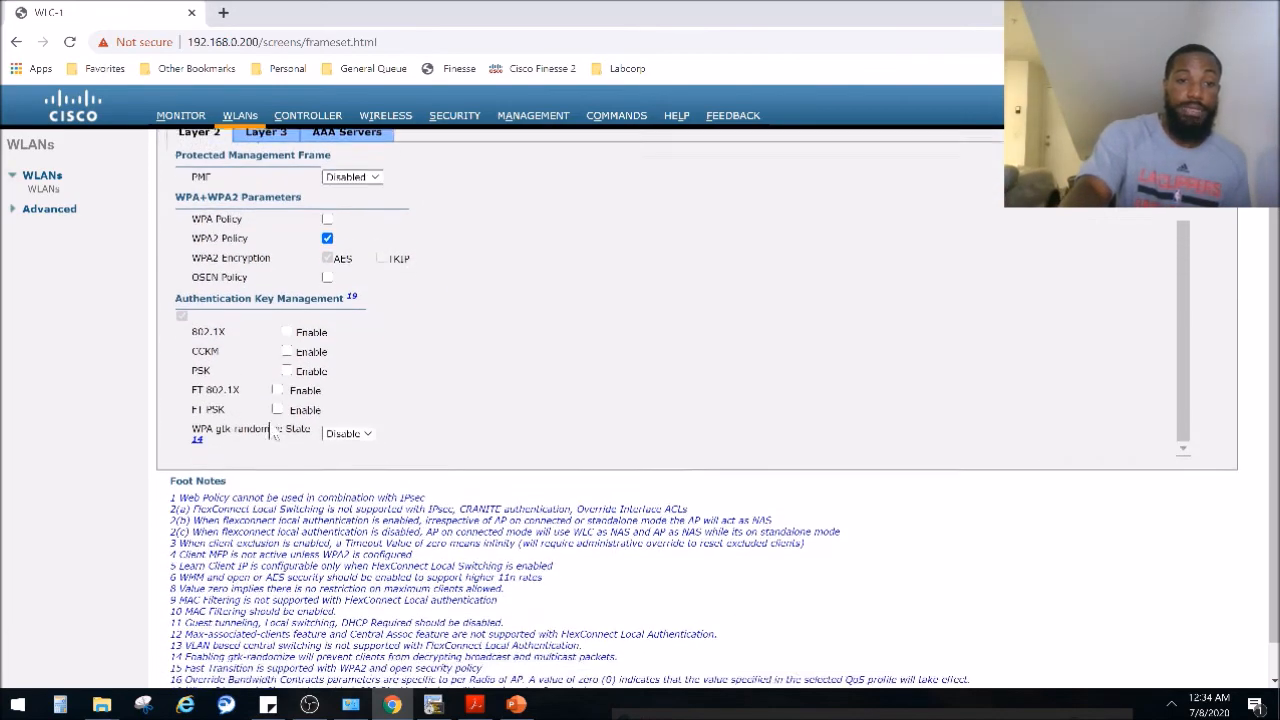
Reselect WPA+WPA2 as the Layer 2 Security, and turn the WPA2 Policy off and back on
scroll(343, 394, "up", 5)
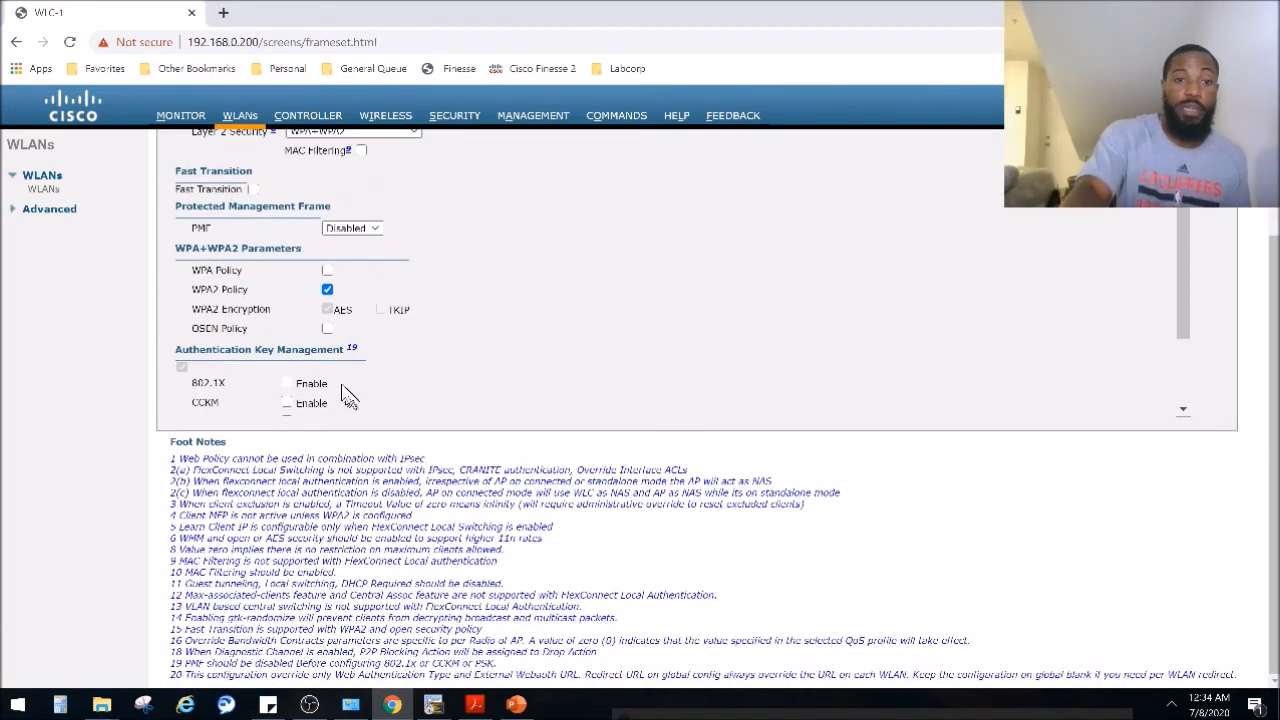
scroll(337, 343, "down", 5)
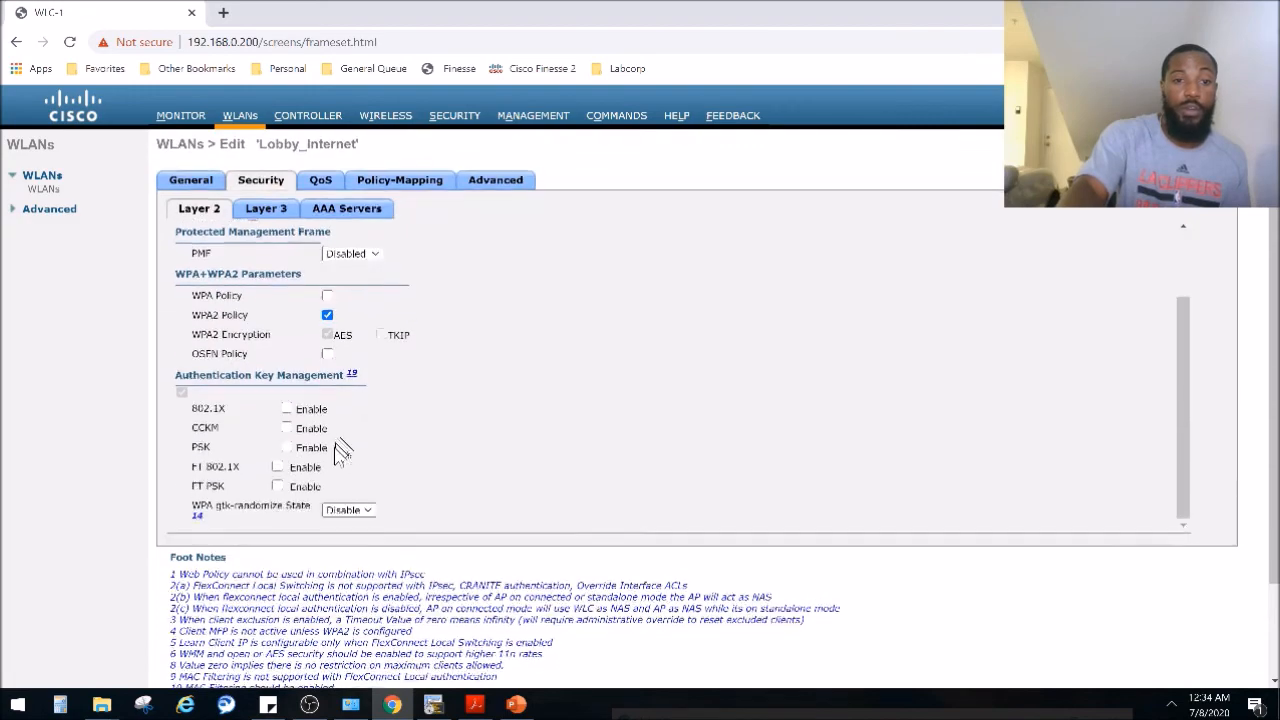
scroll(337, 455, "up", 2)
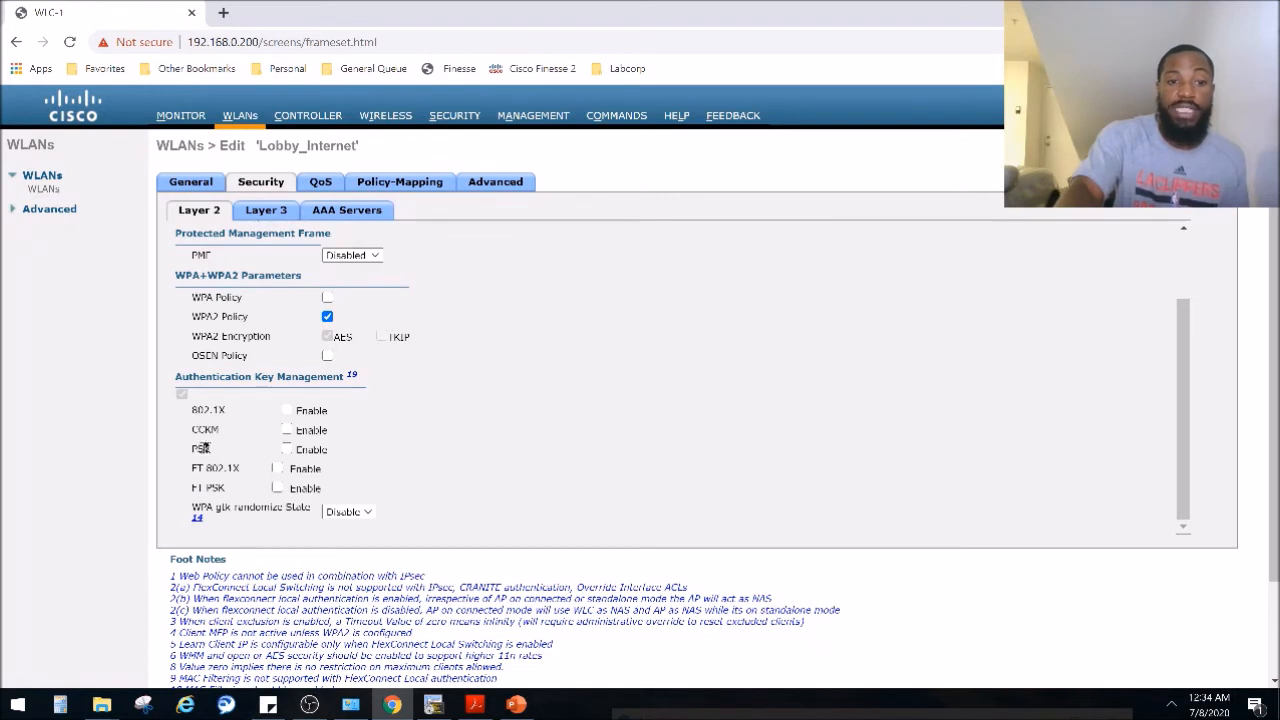
scroll(307, 315, "up", 2)
left_click(316, 250)
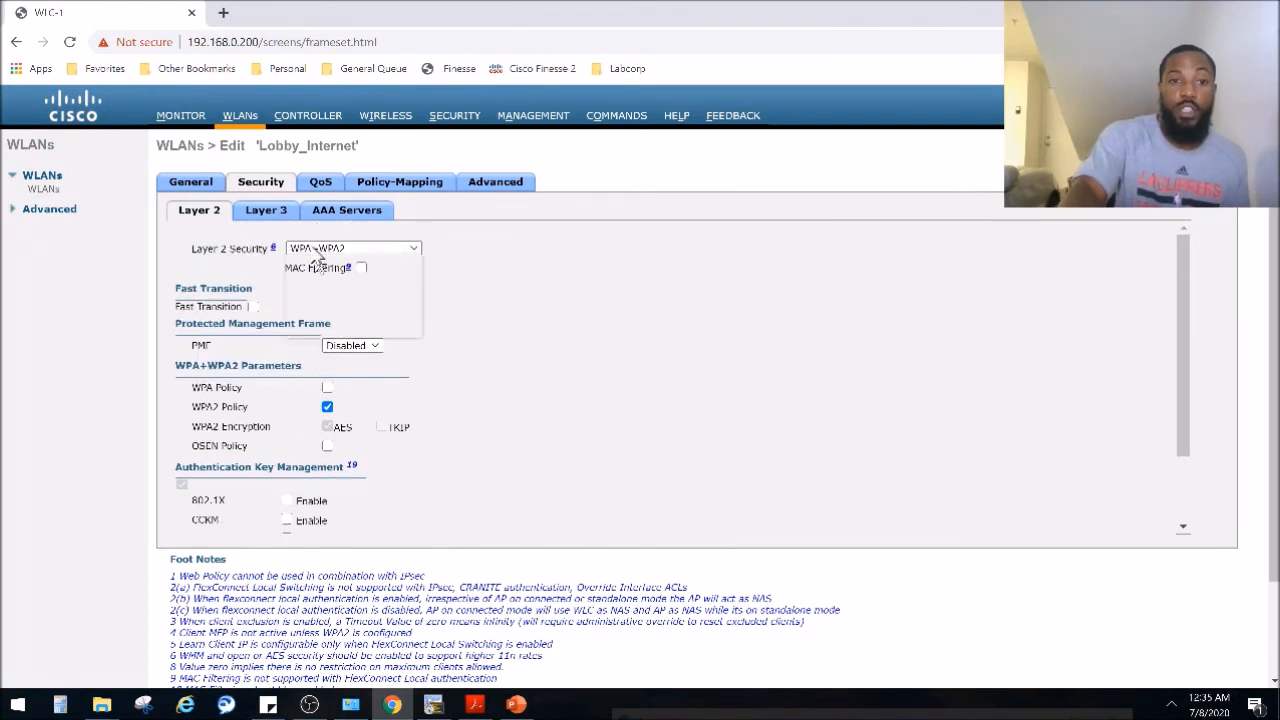
left_click(322, 276)
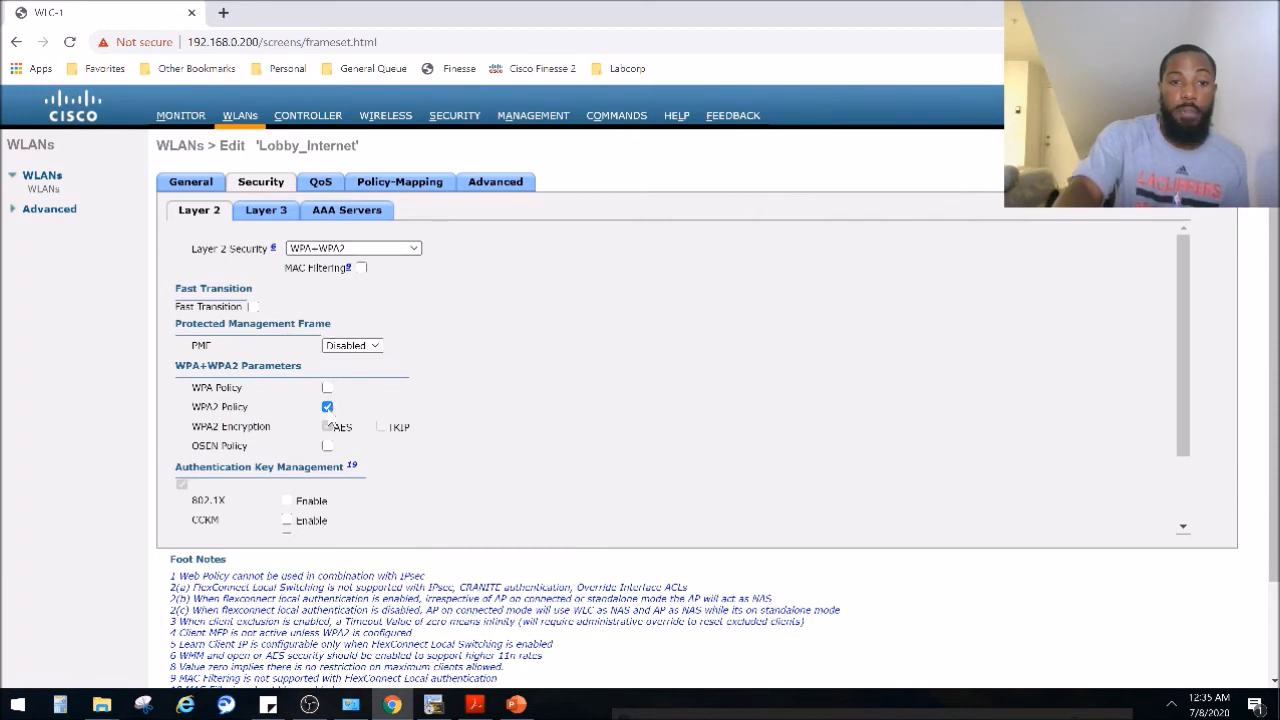
left_click(327, 406)
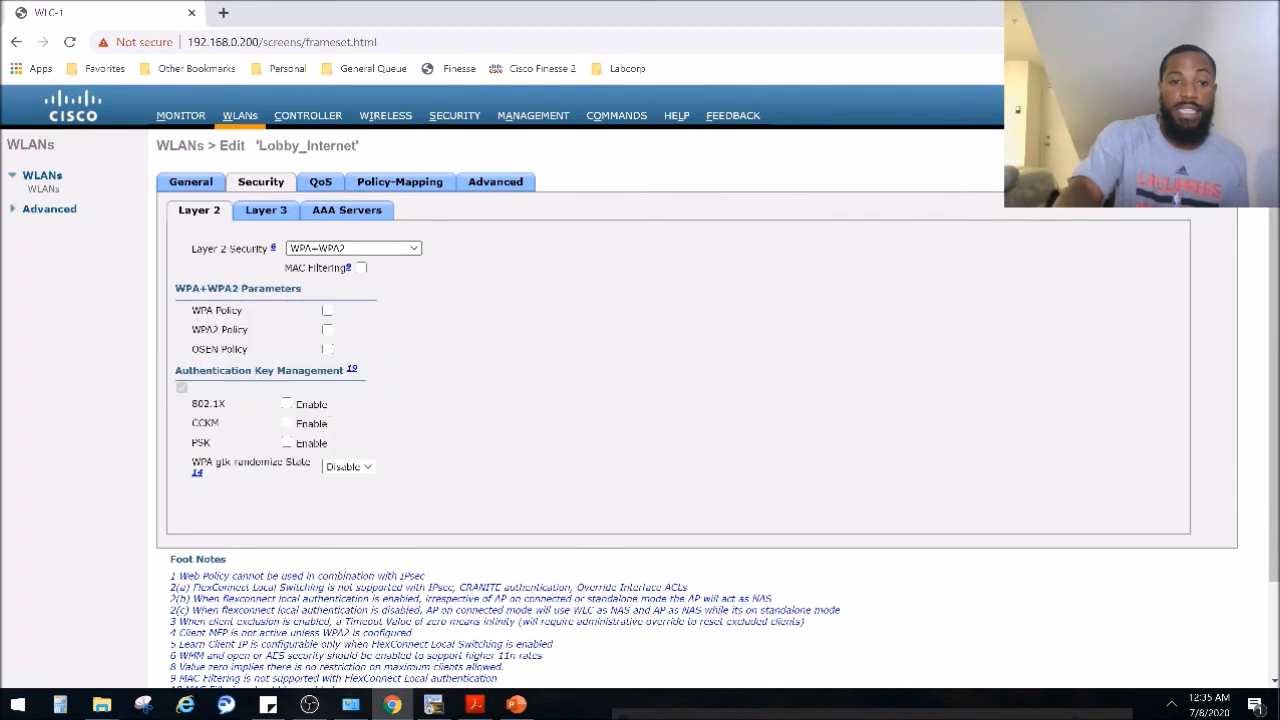
left_click(327, 329)
Enable PSK authentication key management for Lobby_Internet, keep the PSK format at ASCII and enter the pre-shared key
scroll(310, 400, "down", 2)
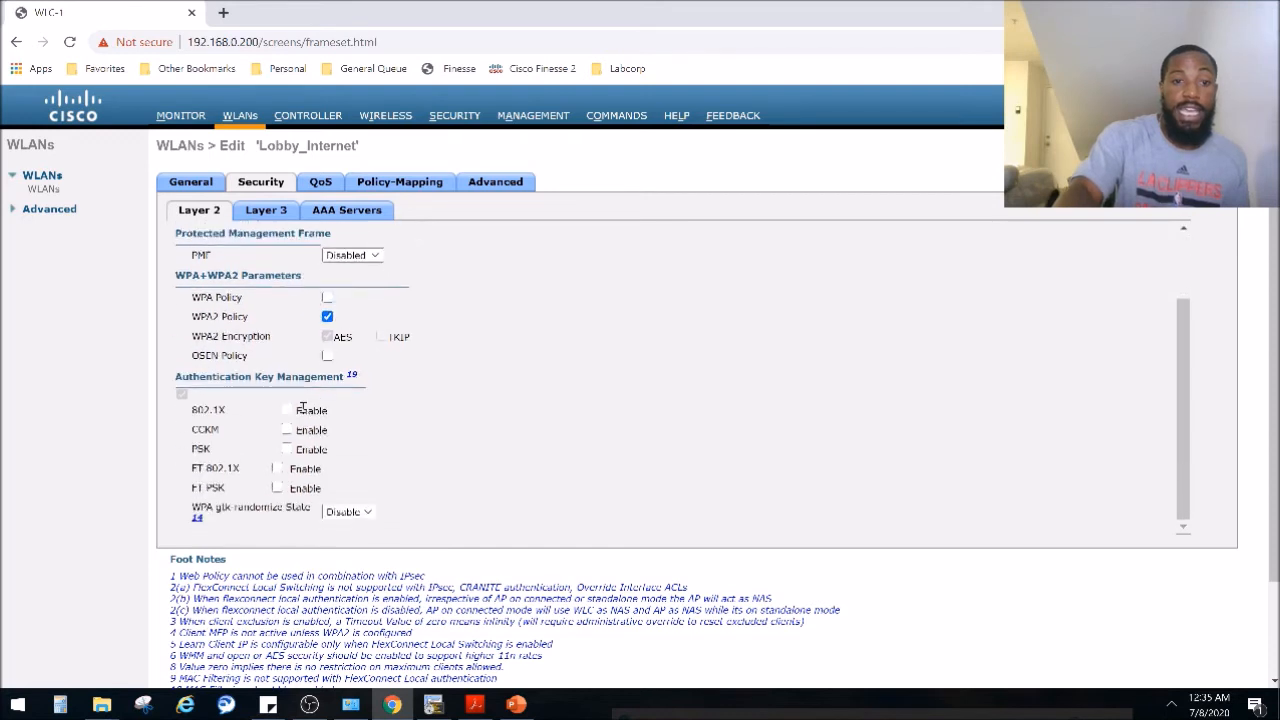
left_click(286, 450)
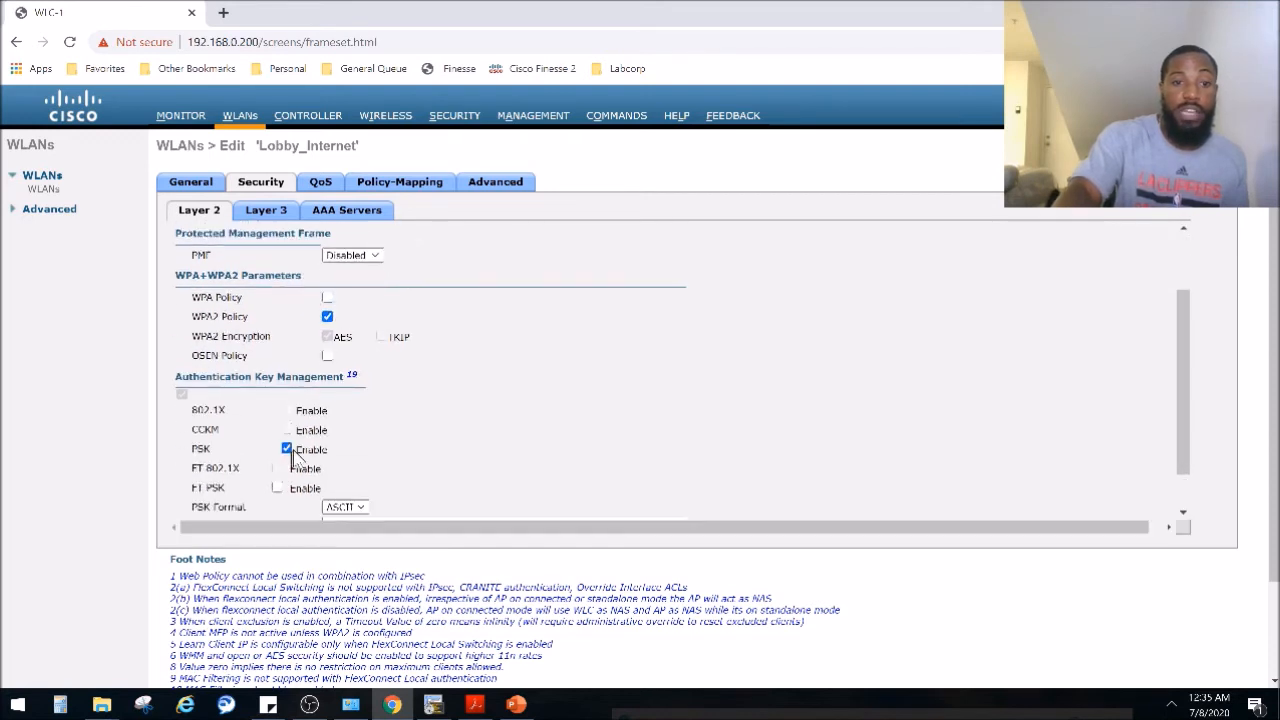
scroll(303, 460, "down", 1)
left_click(358, 457)
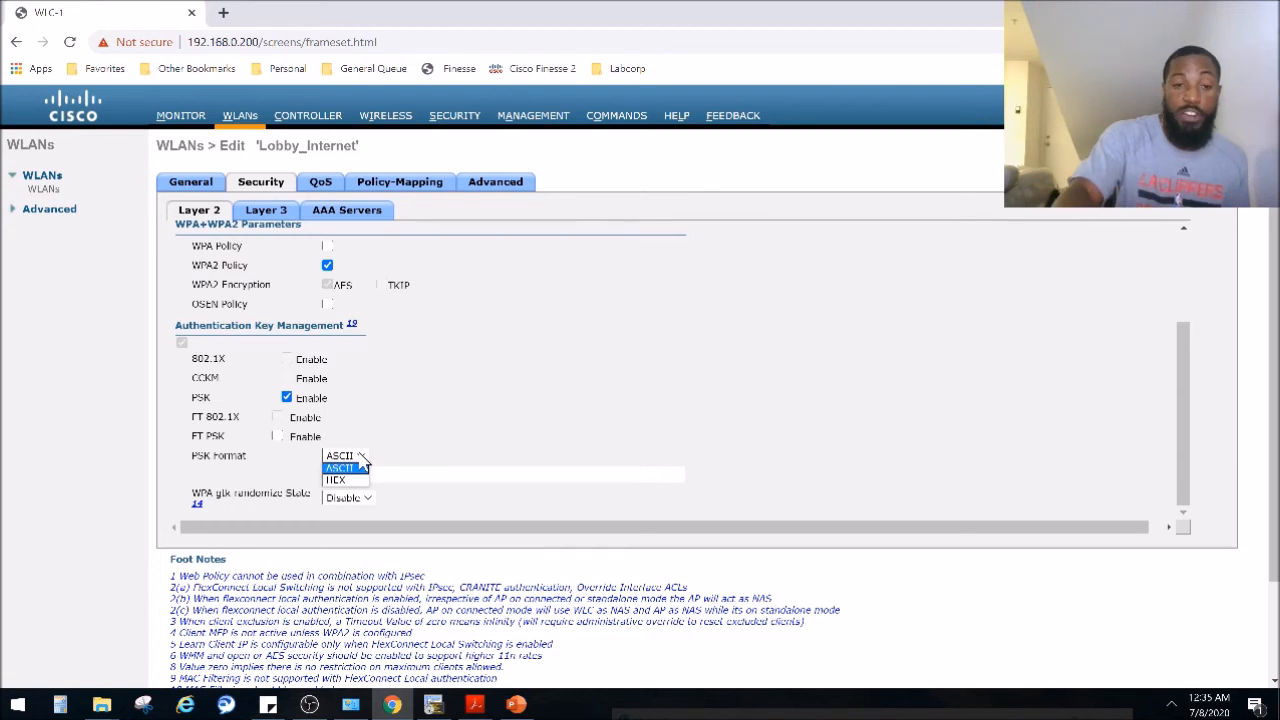
left_click(362, 467)
left_click(364, 472)
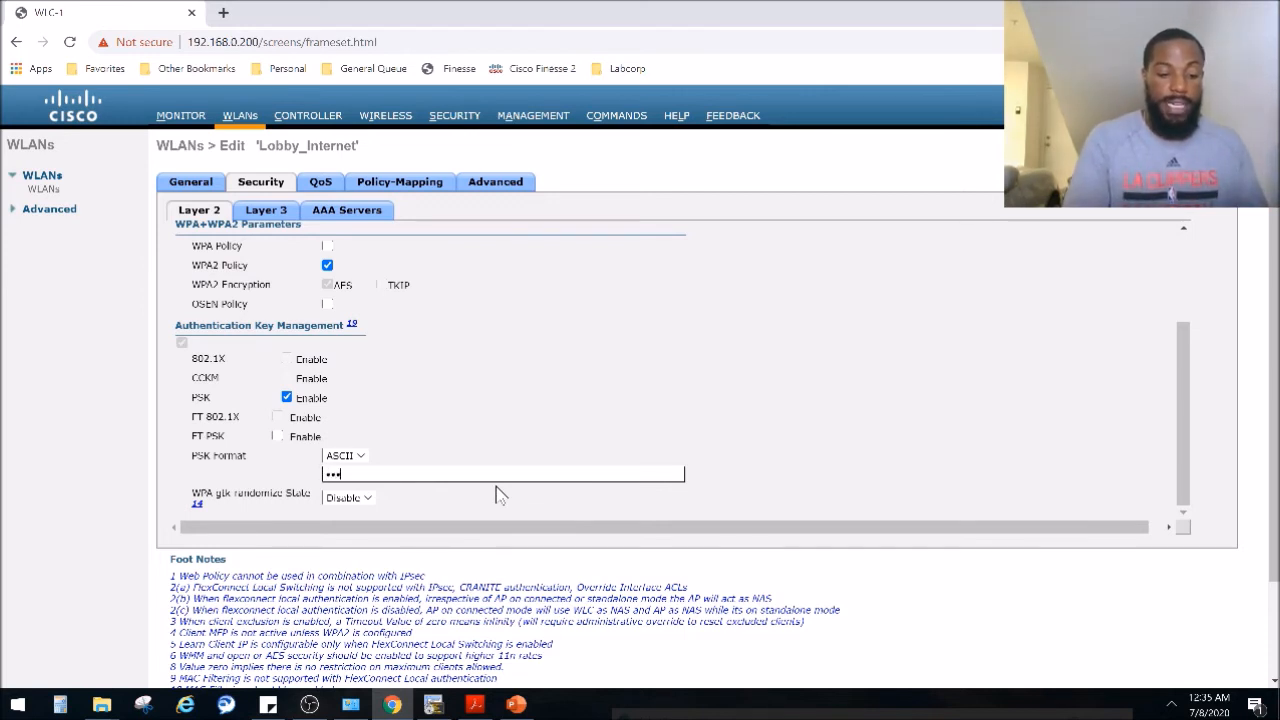
type("••••••••")
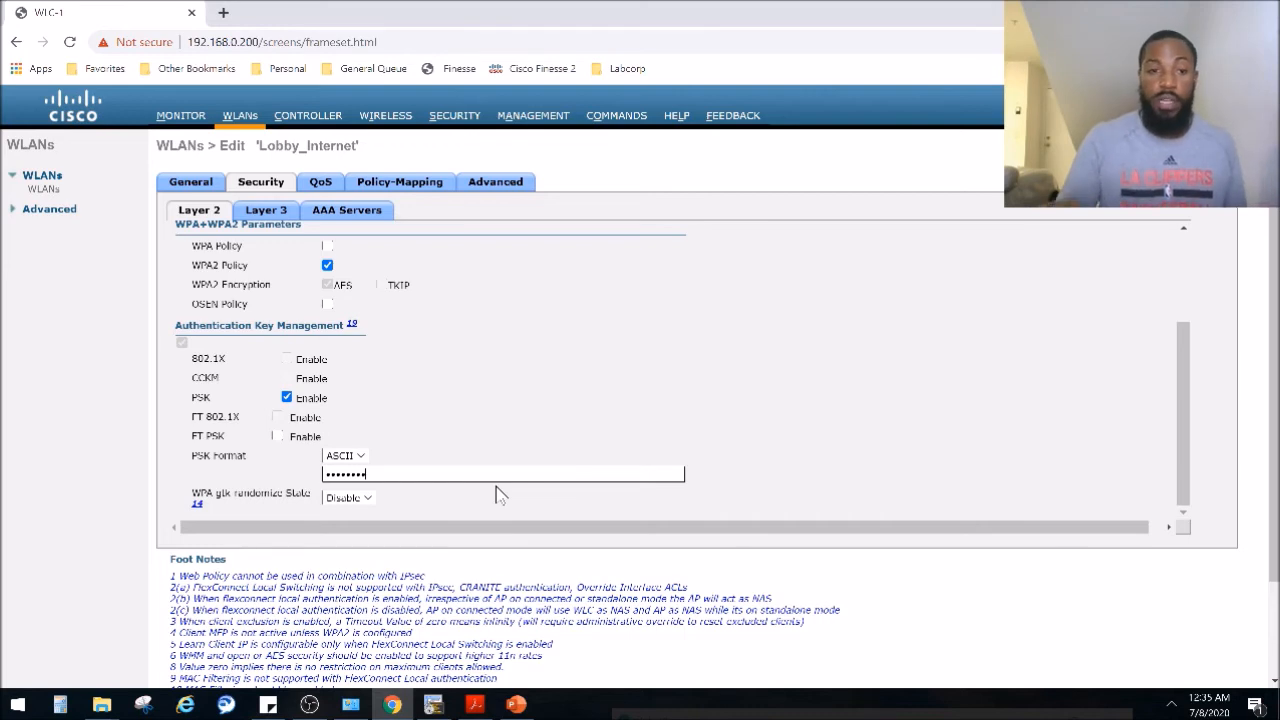
Apply the security changes to the Lobby_Internet WLAN, accept the brief interruption, and check its security policies in the WLAN list
scroll(1078, 270, "down", 2)
scroll(1082, 275, "up", 2)
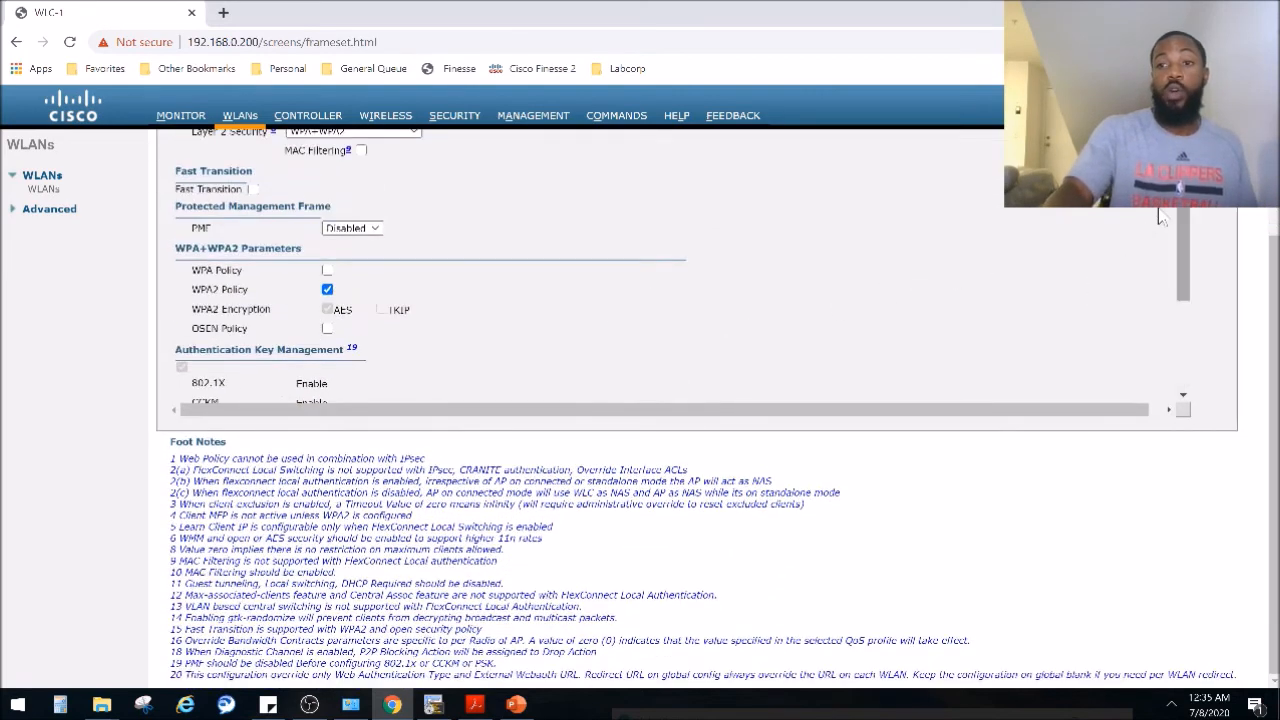
scroll(1156, 205, "up", 2)
left_click(1205, 146)
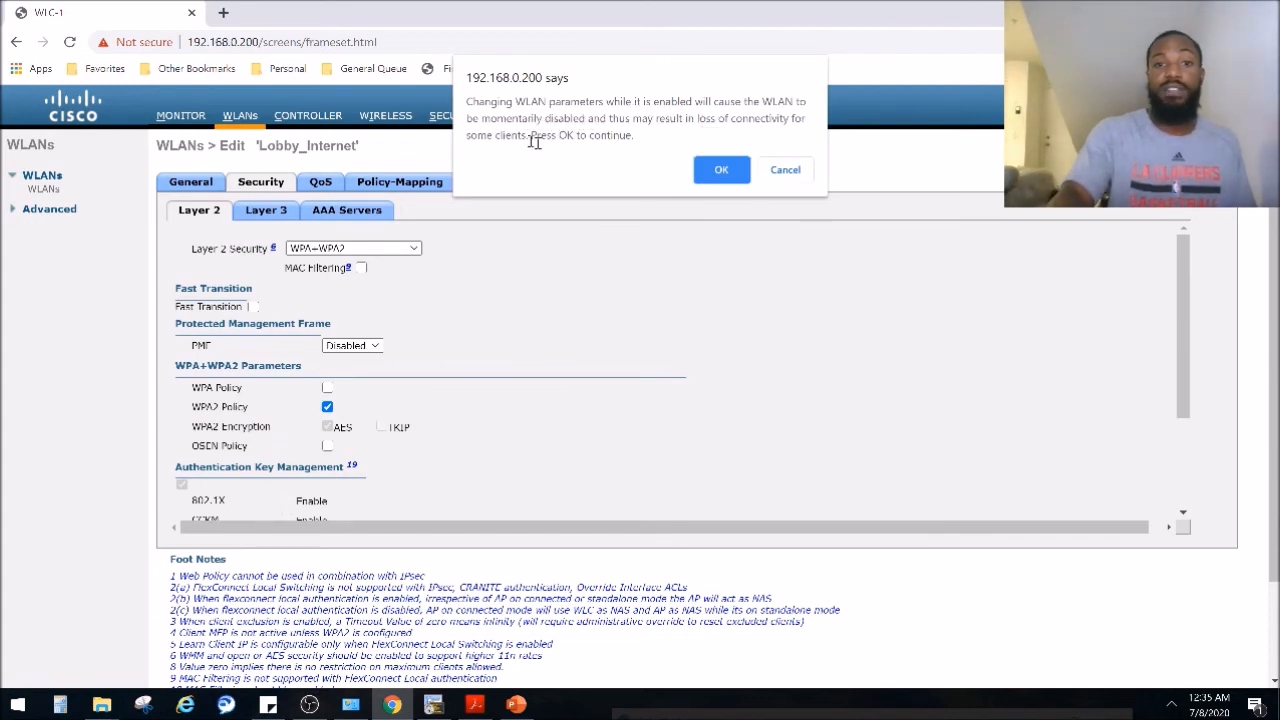
left_click(716, 176)
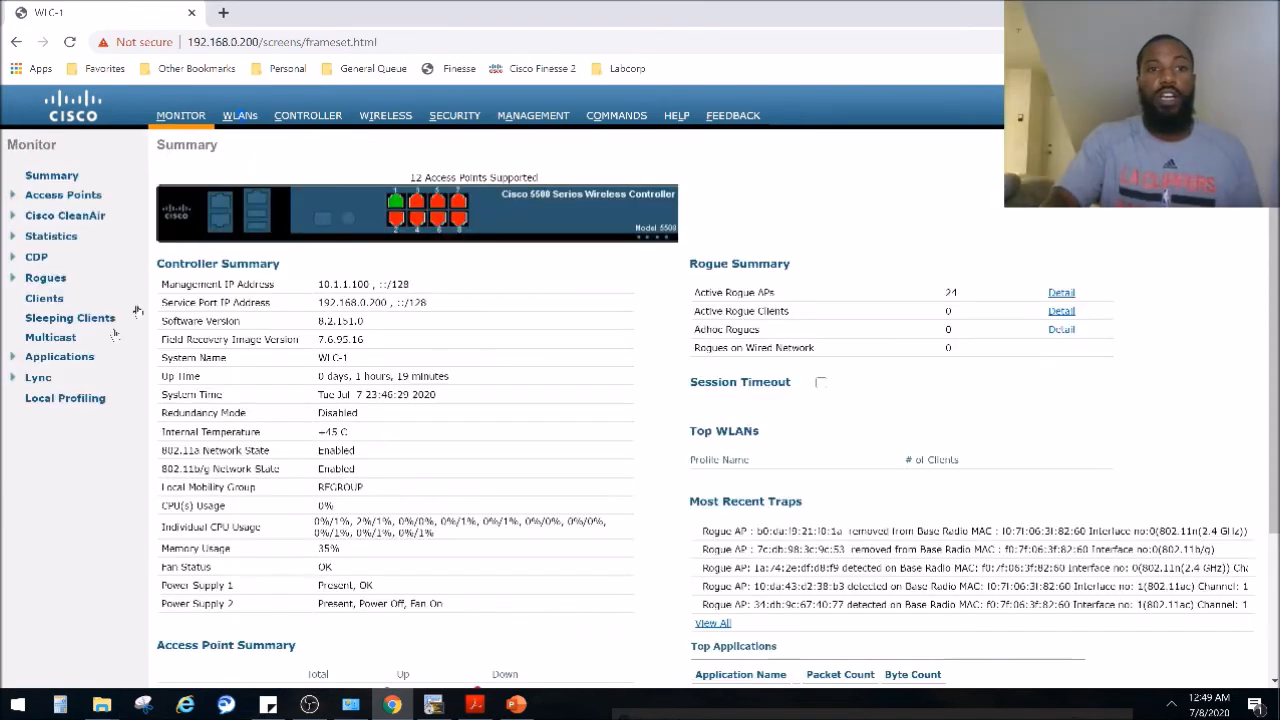
left_click(236, 116)
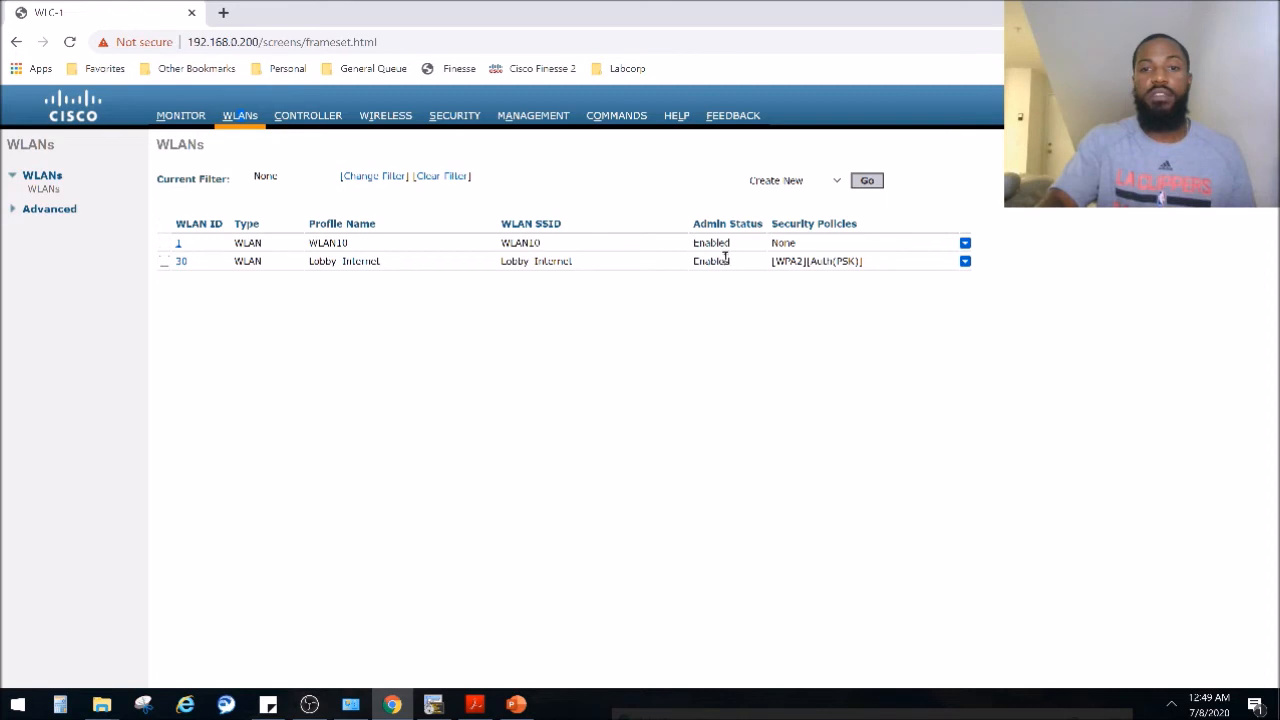
left_click_drag(771, 260, 862, 261)
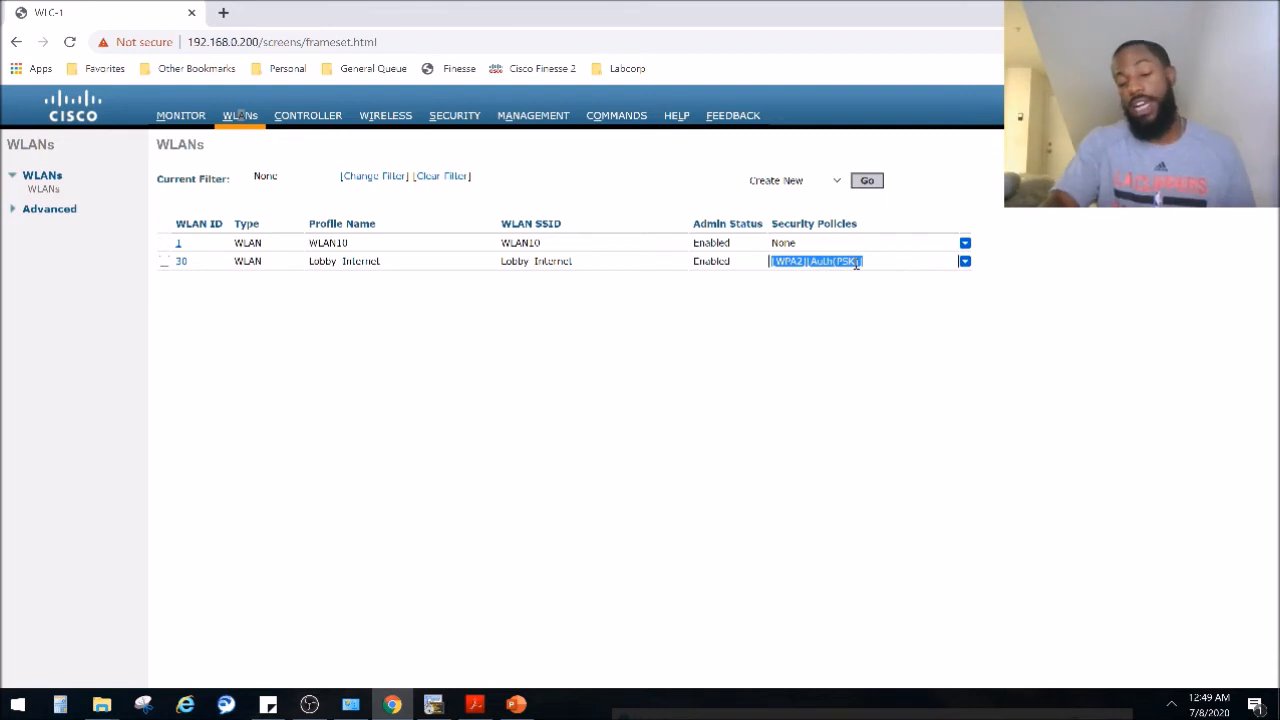
Connect the computer to the Lobby_Internet Wi-Fi network with the network security key and decline making the PC discoverable
left_click(1172, 704)
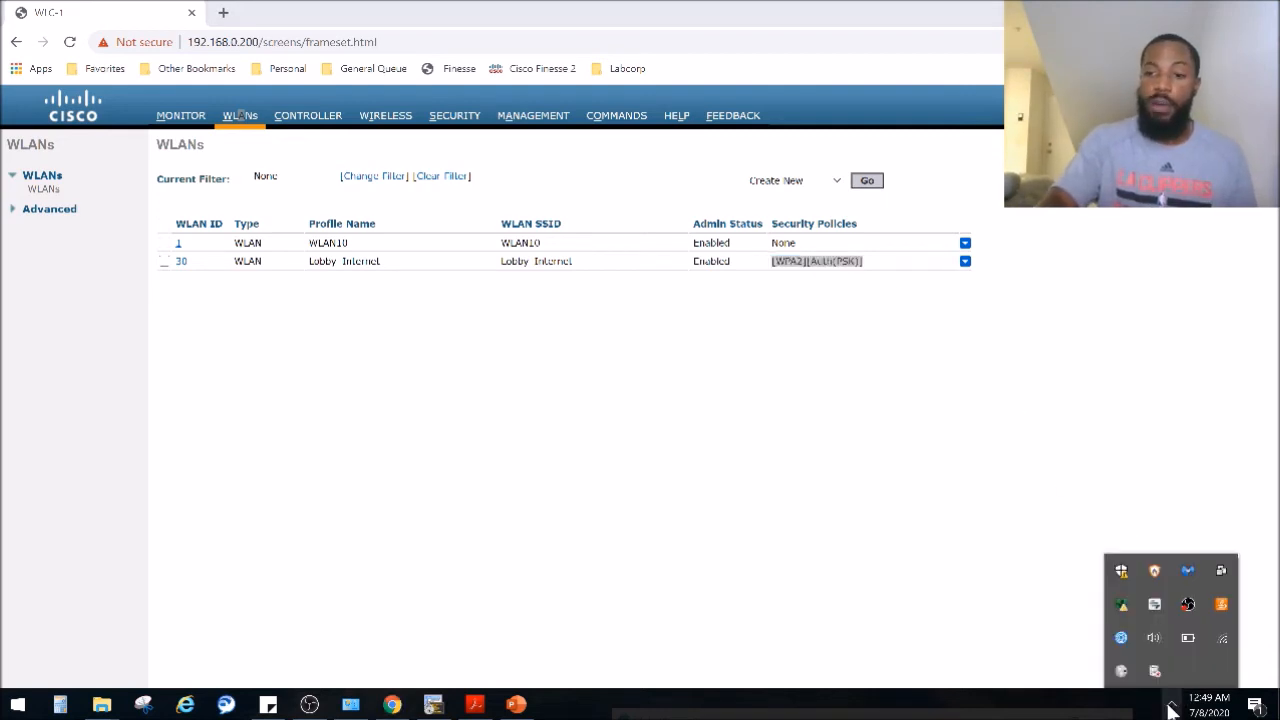
left_click(1222, 640)
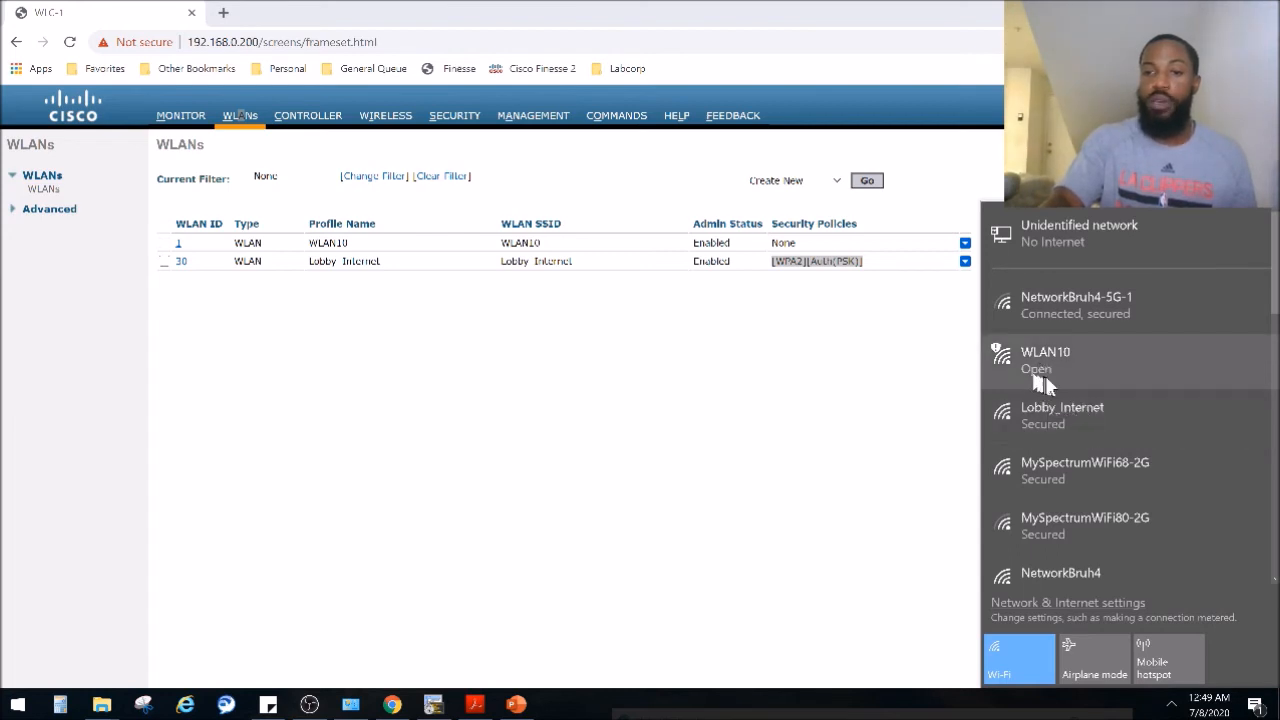
left_click(1071, 430)
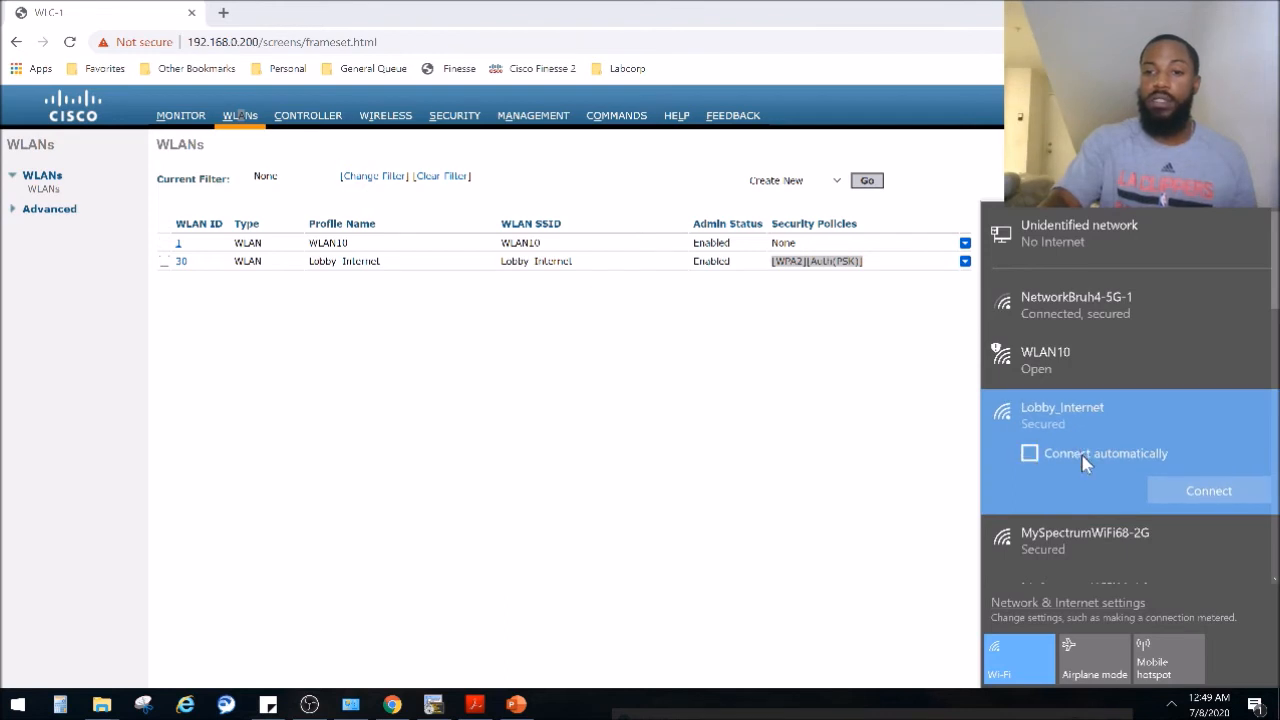
left_click(1222, 489)
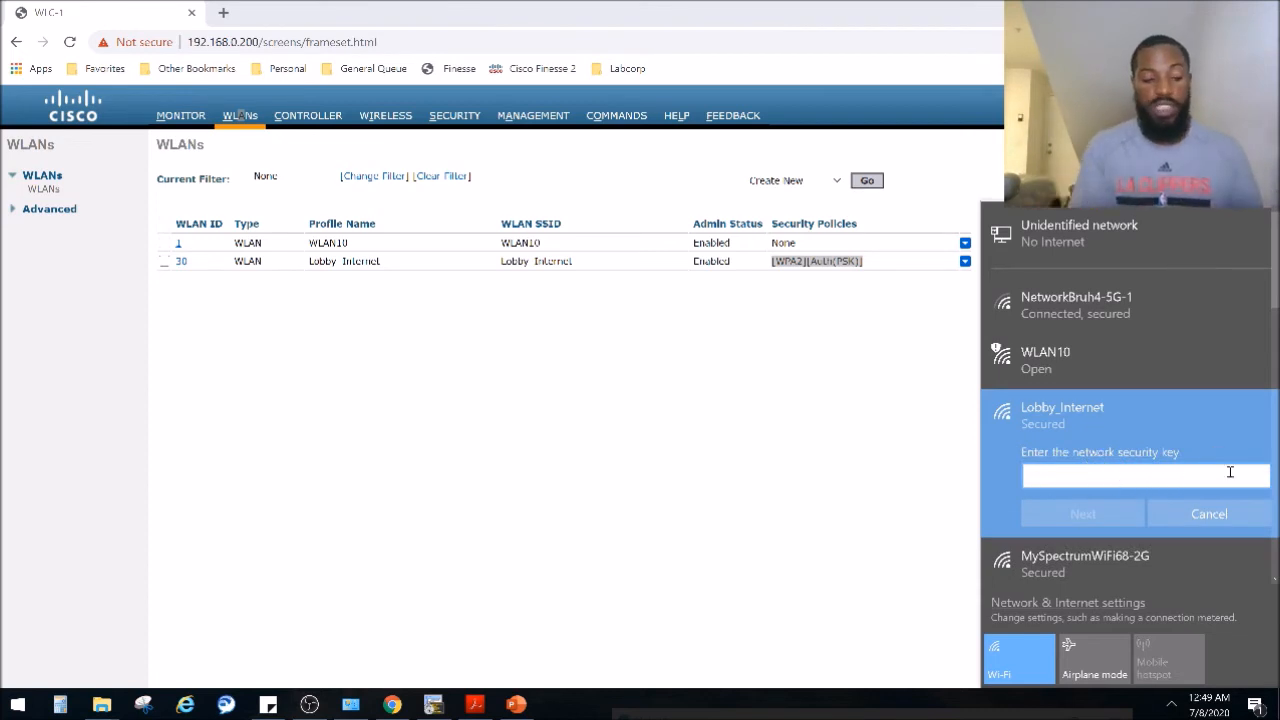
type("***")
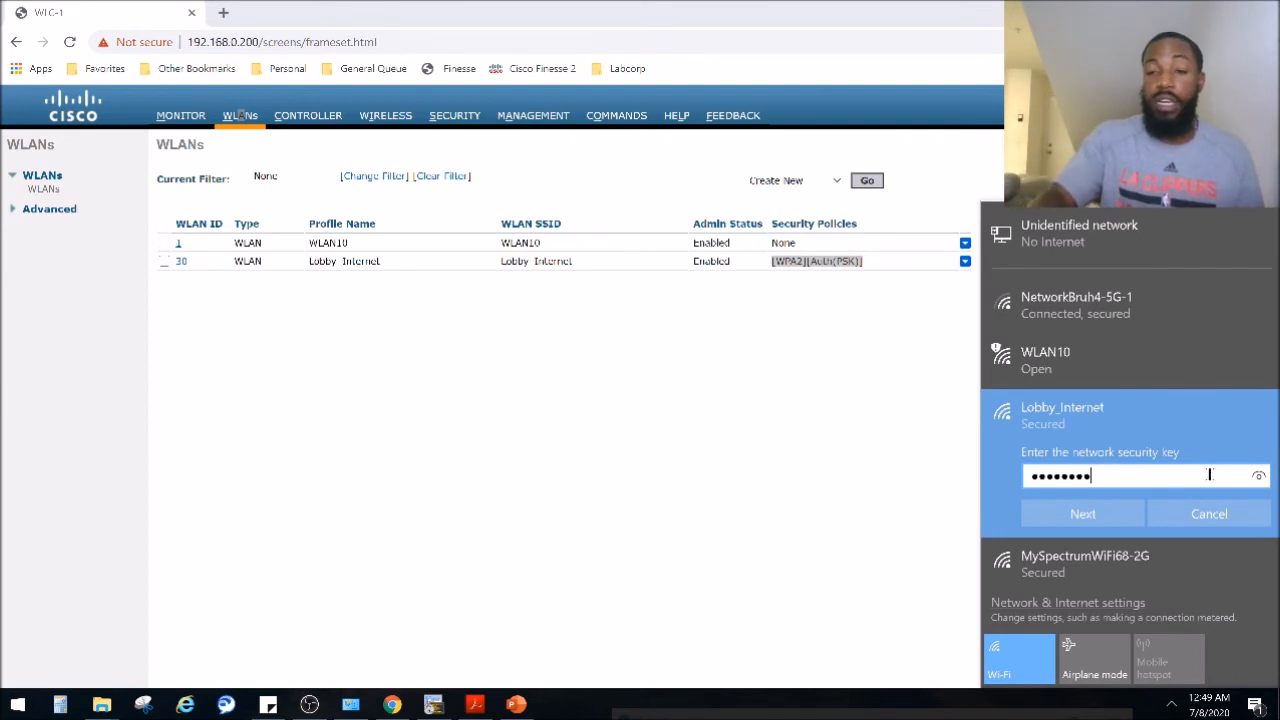
left_click(1090, 512)
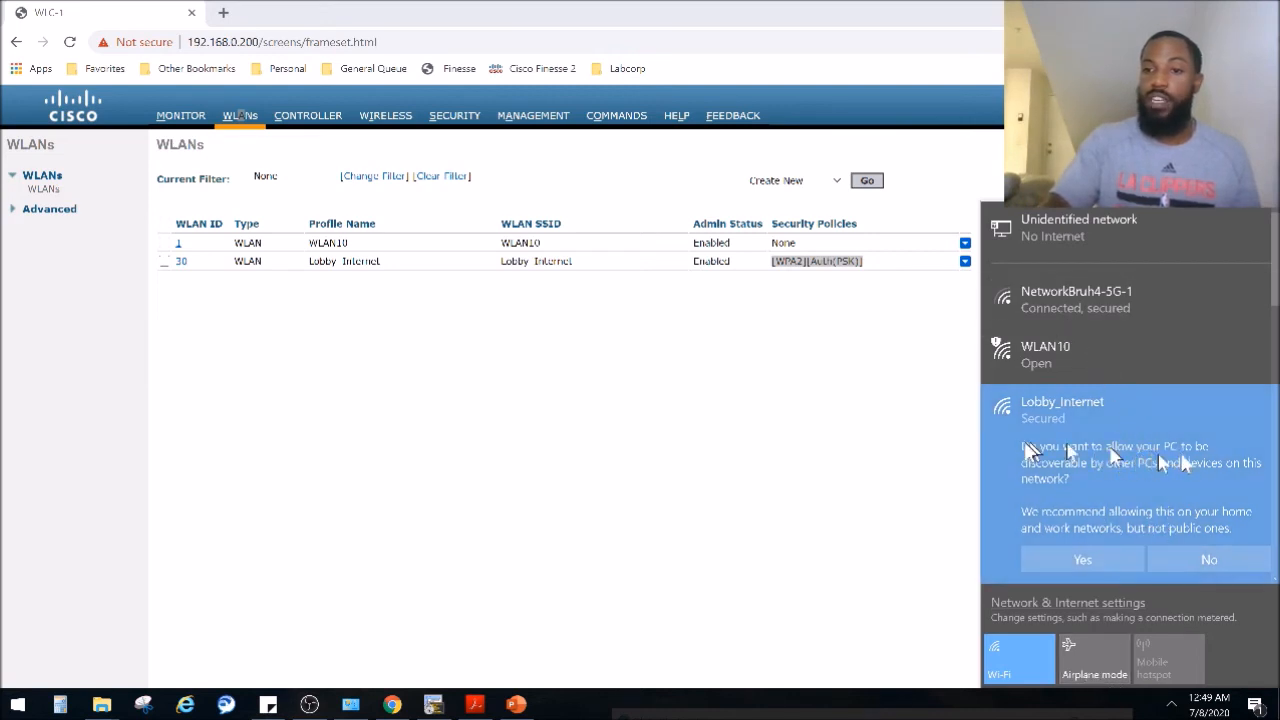
left_click(1209, 562)
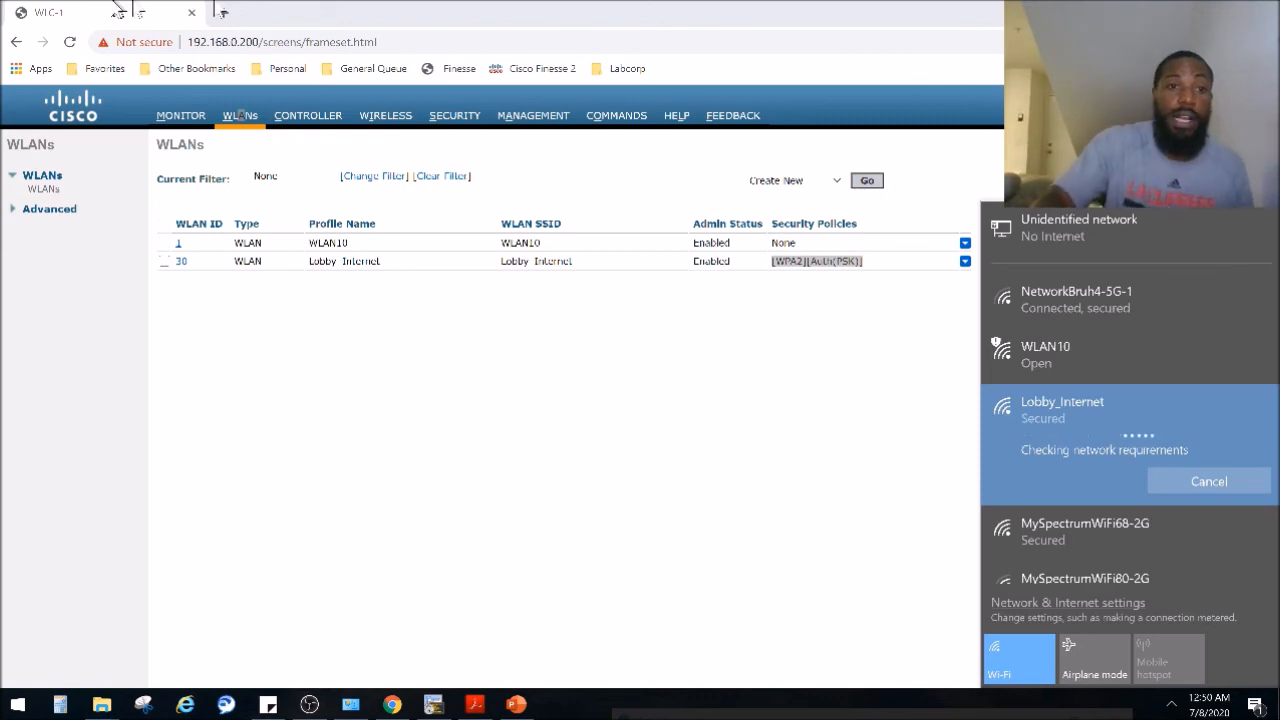
Check the controller's summary for Lobby_Internet clients and open the connected client's details to examine its address properties
left_click(180, 115)
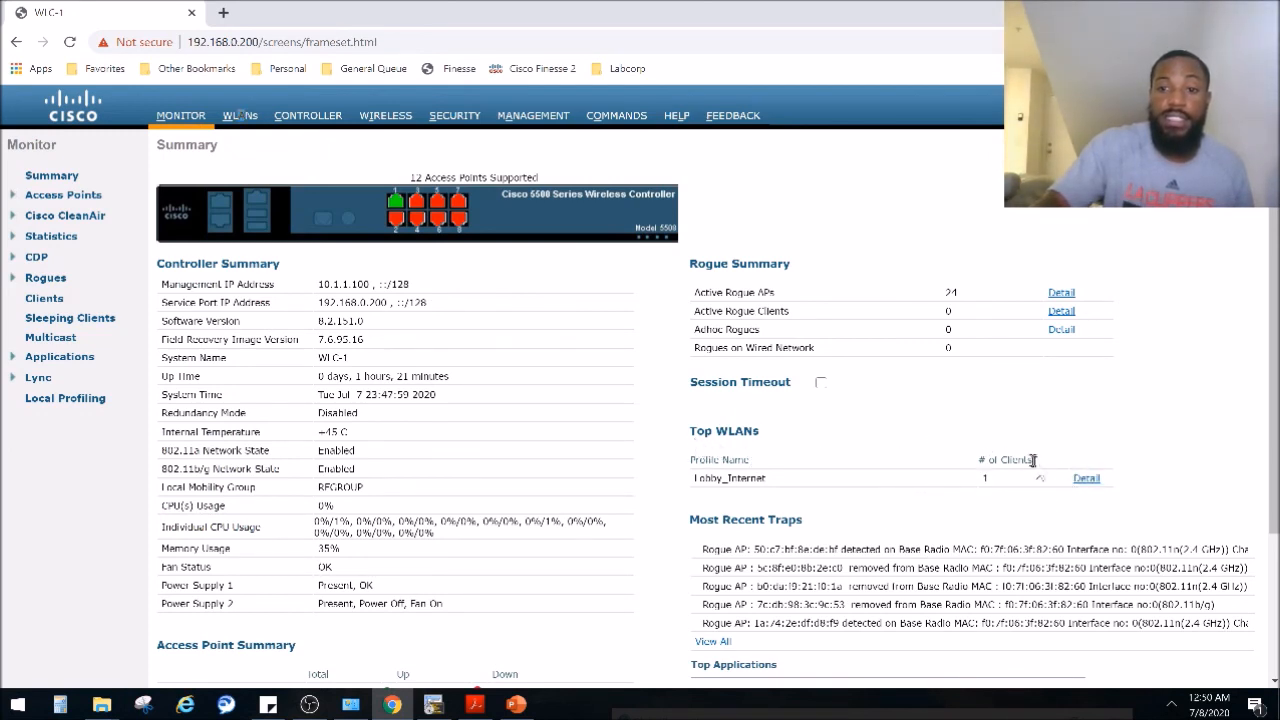
left_click(1077, 482)
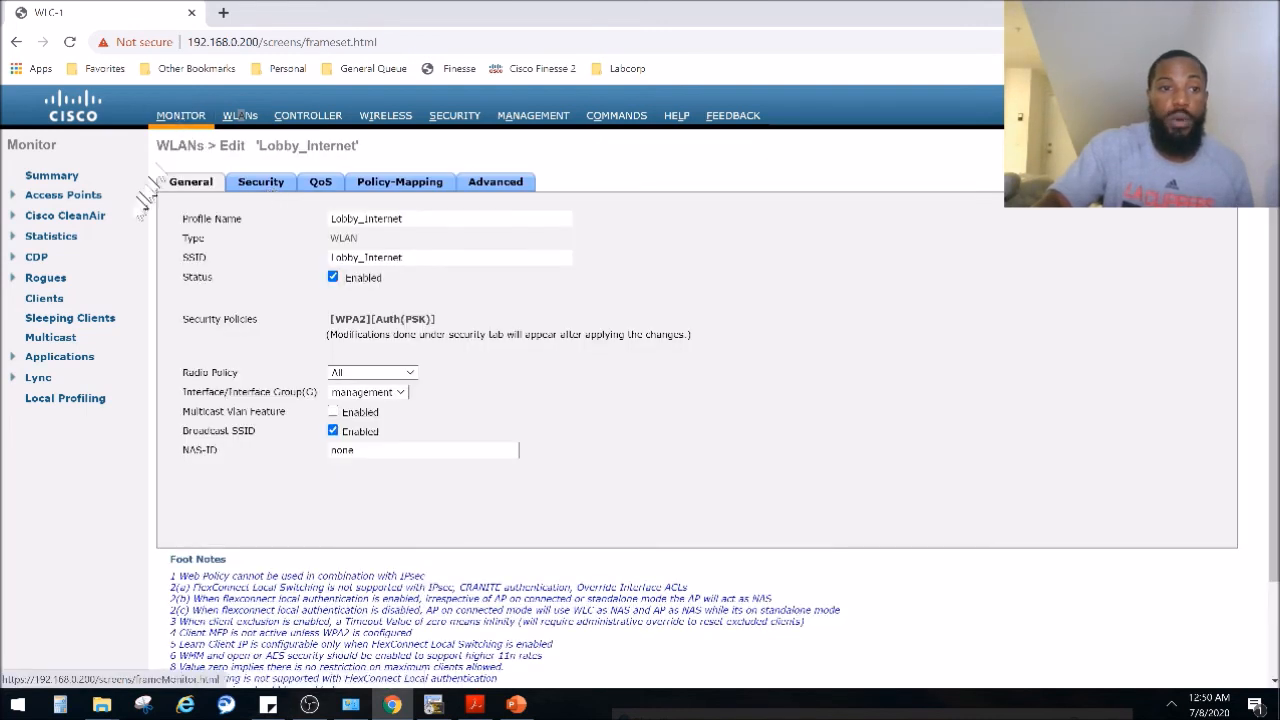
left_click(44, 298)
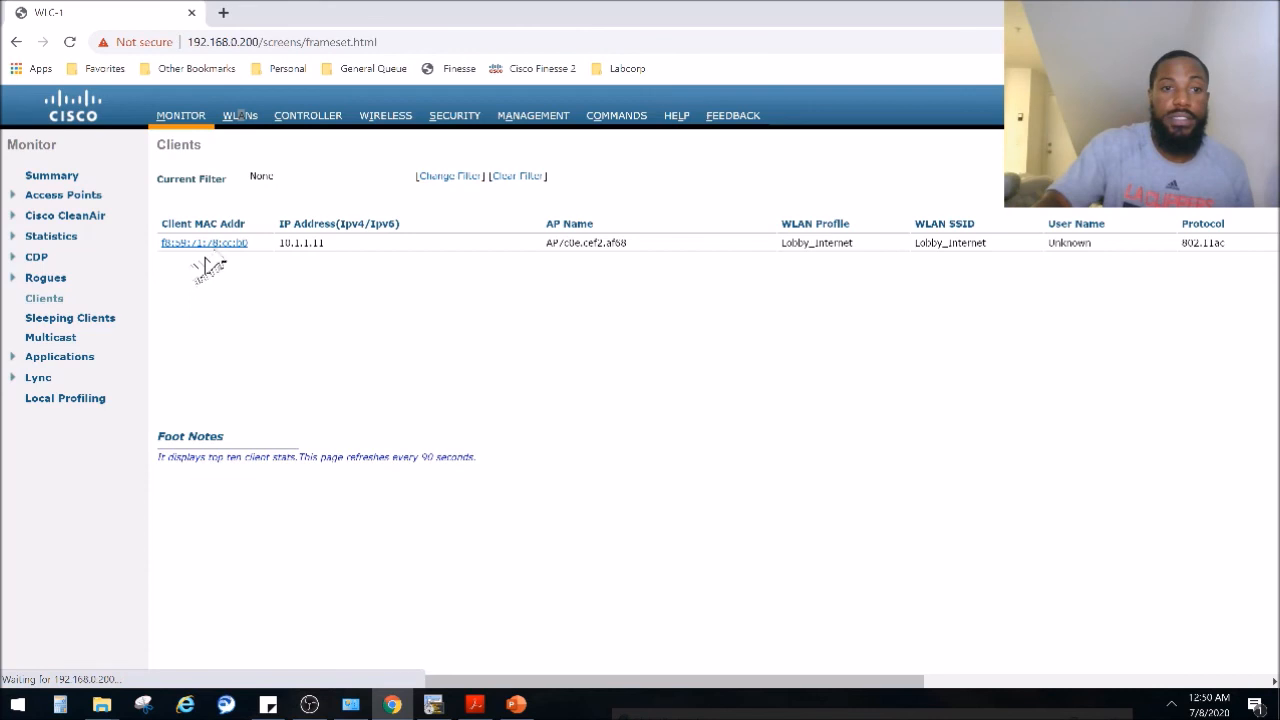
left_click(252, 243)
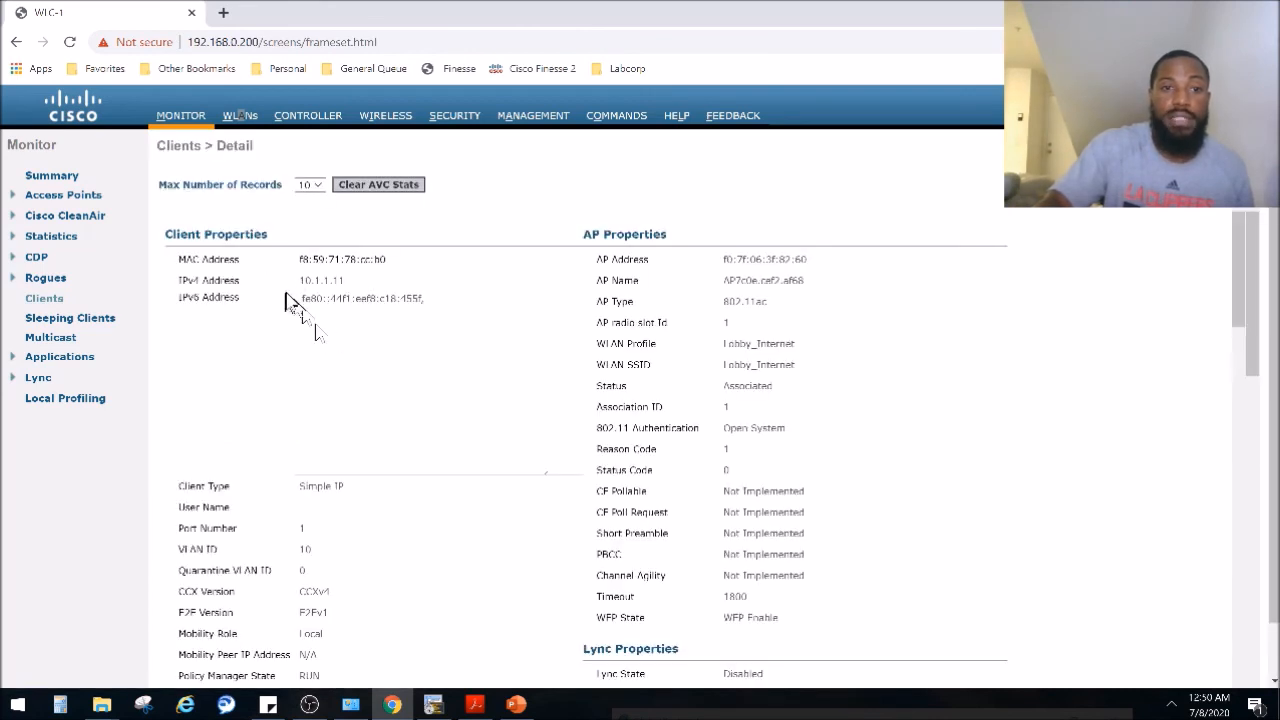
left_click_drag(301, 284, 384, 282)
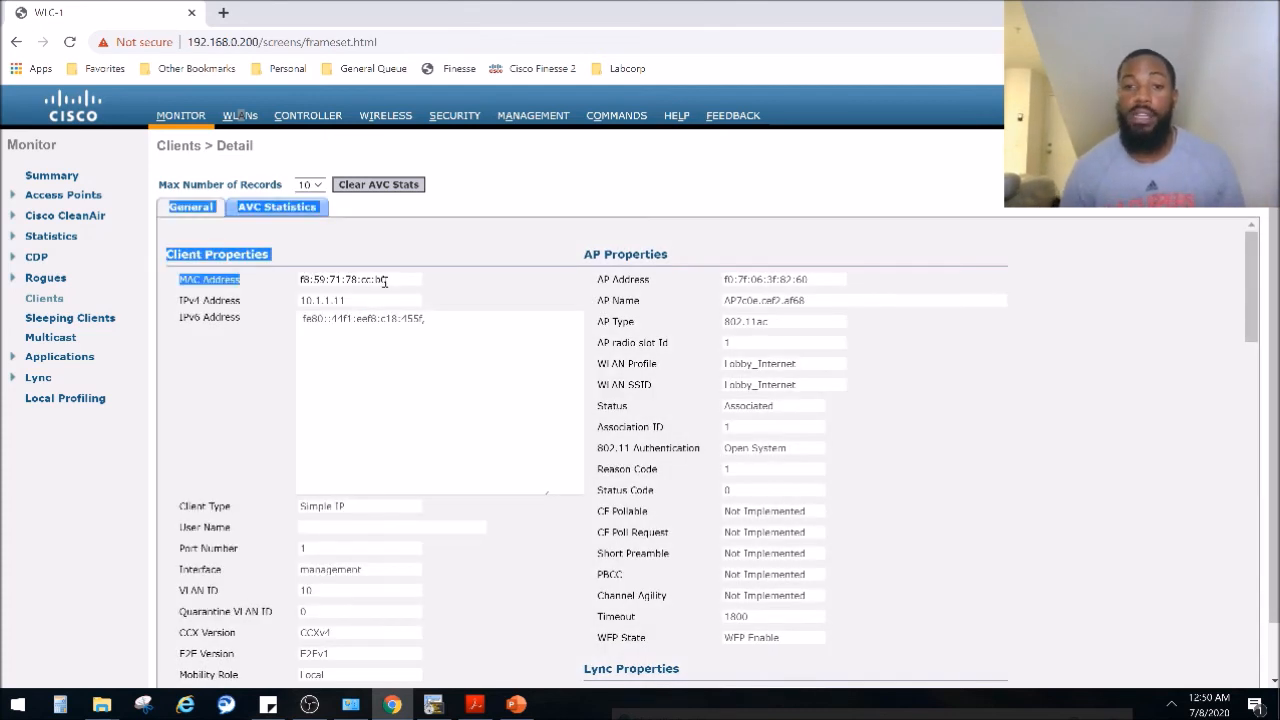